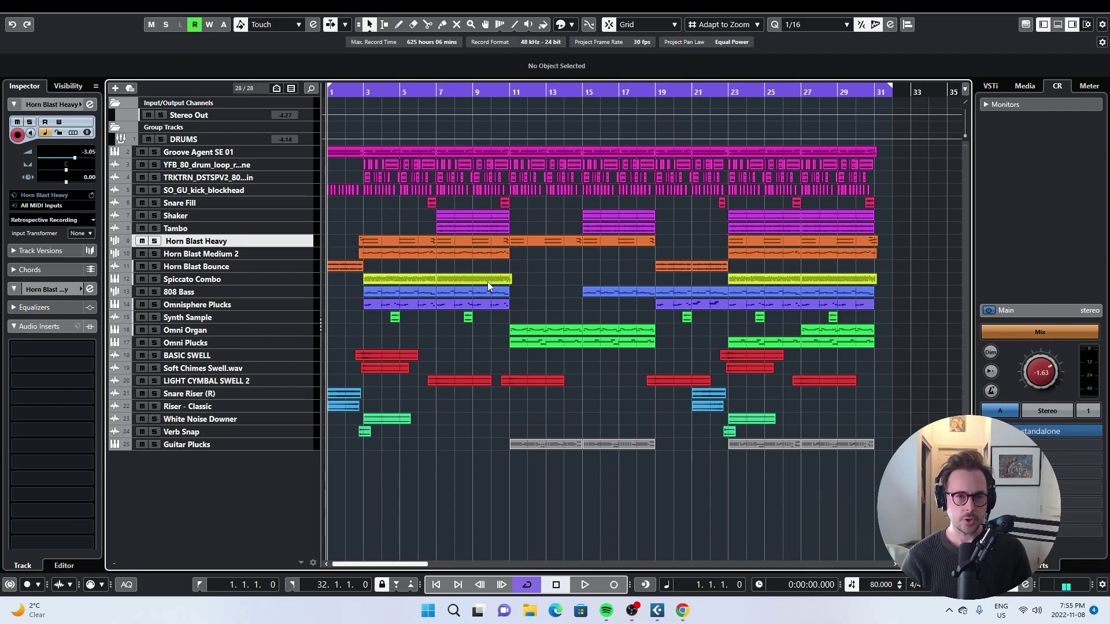
# Play back the full arrangement from bar 1
pyautogui.press('space')
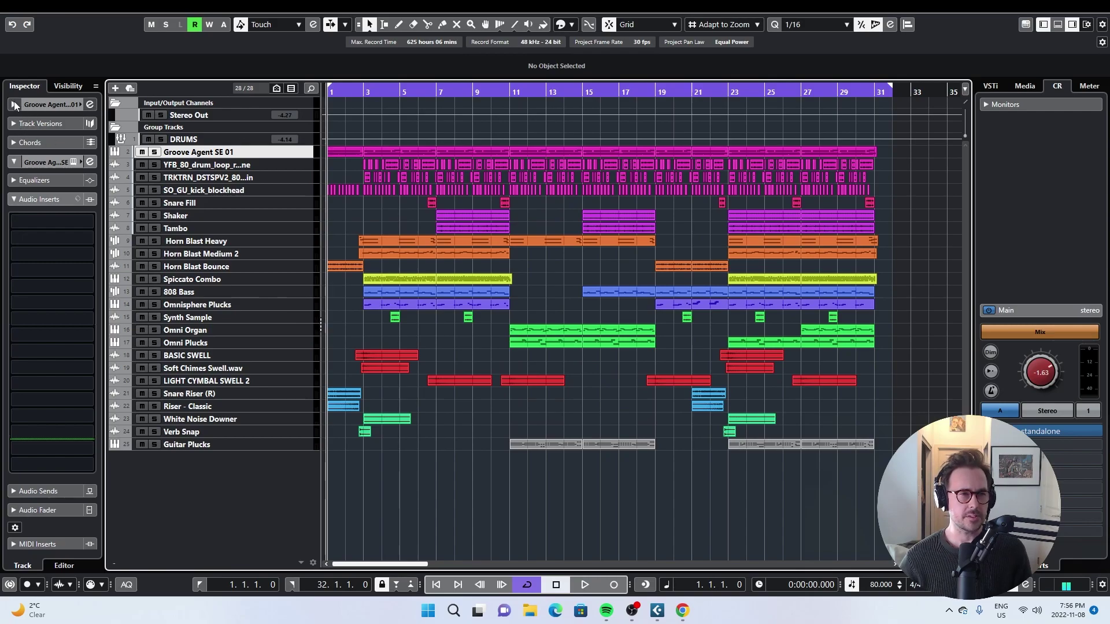
# Solo the Groove Agent SE 01 track and listen to it from bar 1 with its Trap Kit 1 instrument window visible
pyautogui.click(13, 105)
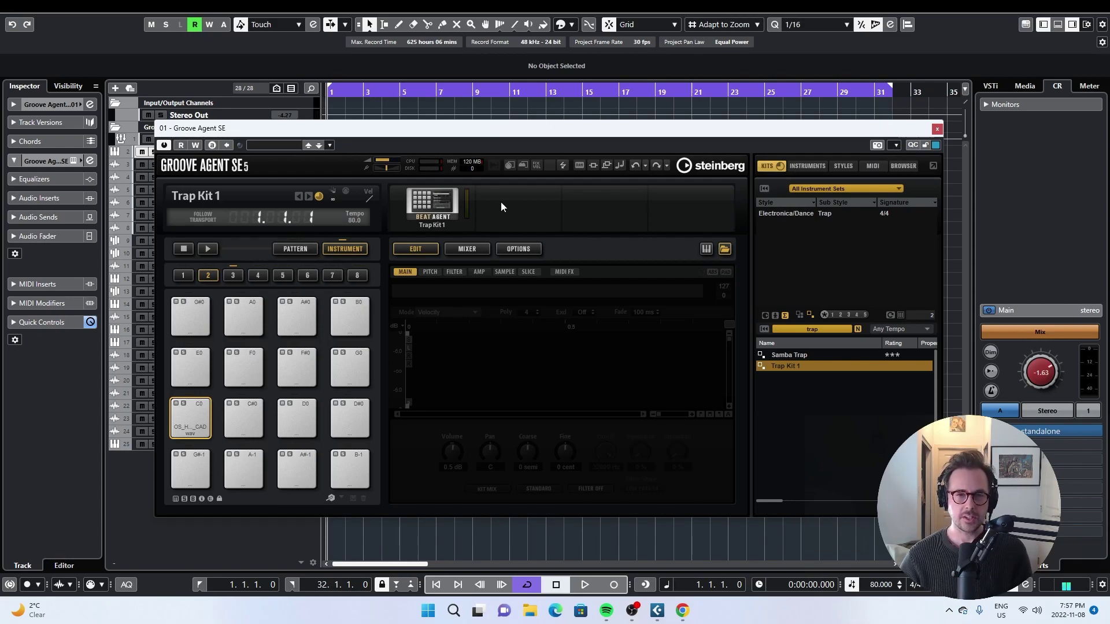
pyautogui.moveTo(280, 130); pyautogui.dragTo(310, 202)
pyautogui.click(156, 153)
pyautogui.press('space')
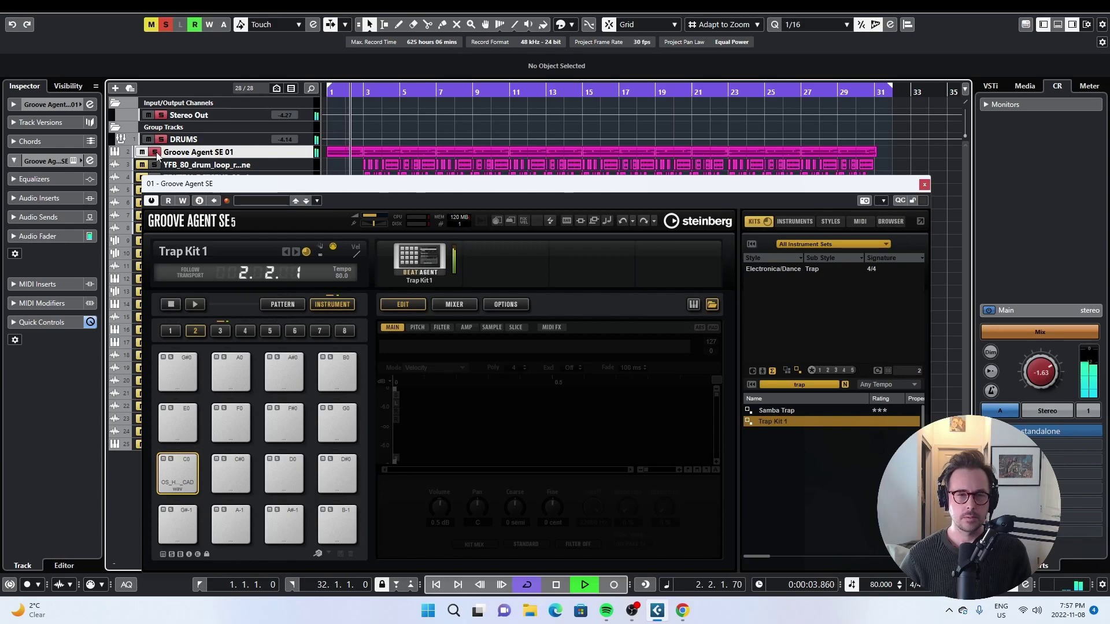
pyautogui.press('space')
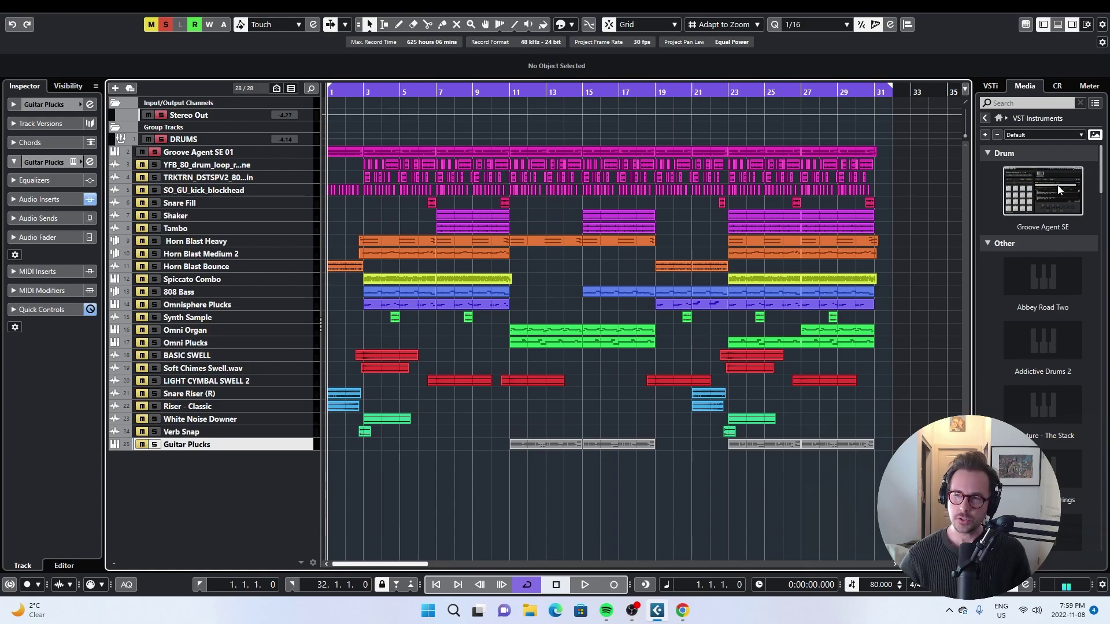
# Add a Groove Agent SE instrument track below Guitar Plucks and close its plug-in window
pyautogui.moveTo(1057, 185); pyautogui.dragTo(251, 480)
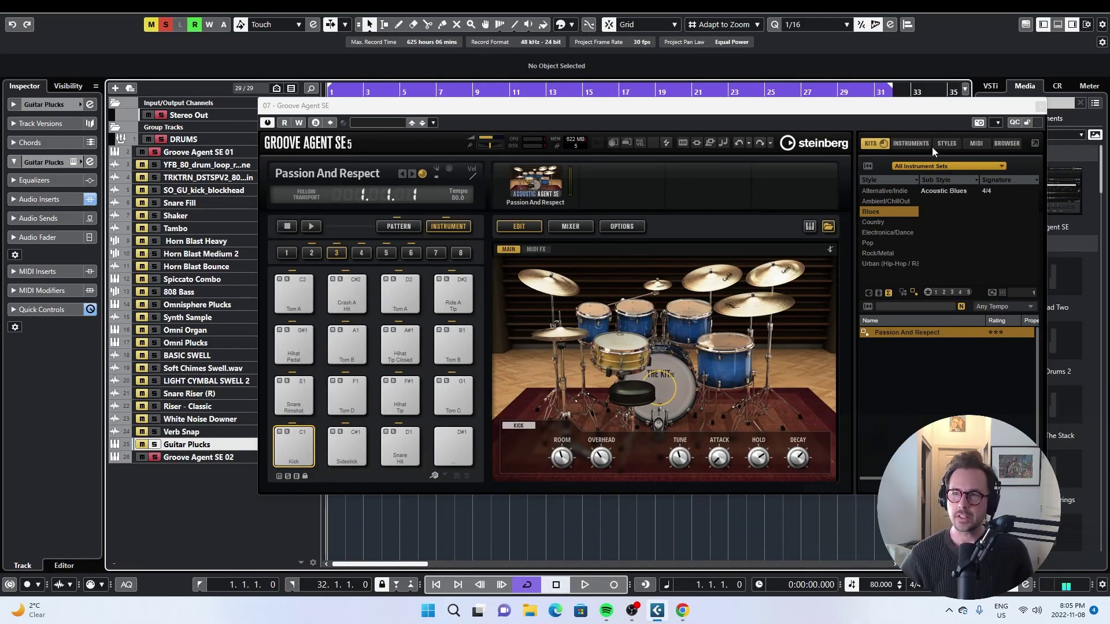
pyautogui.click(1040, 107)
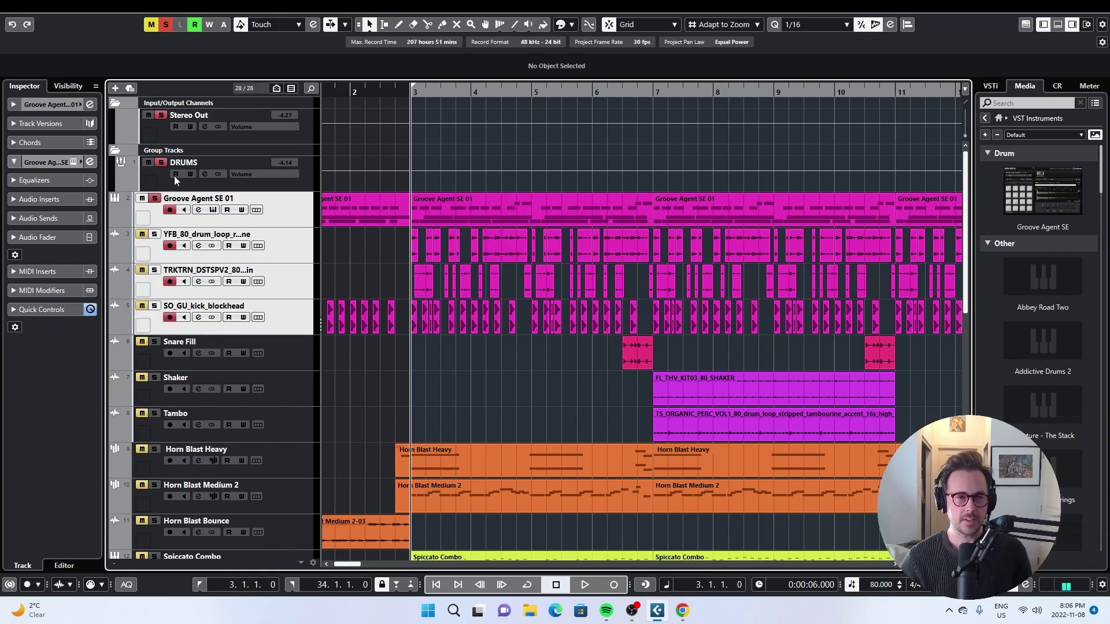
# Look at the Vulf Compressor insert settings on the DRUMS group track and close the plug-in window
pyautogui.click(158, 184)
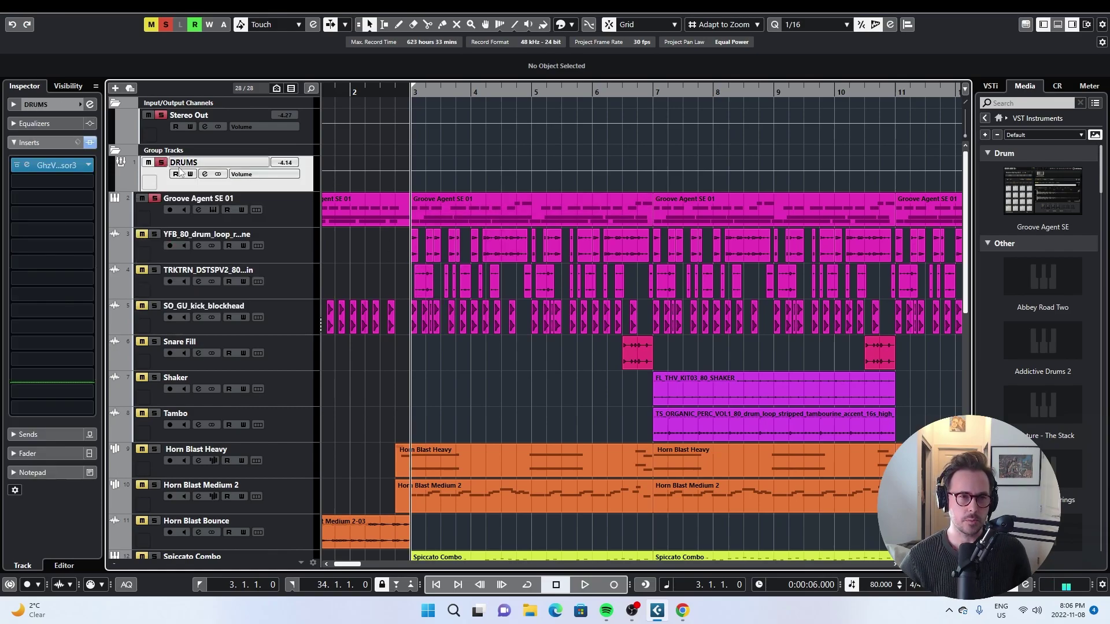
pyautogui.click(46, 165)
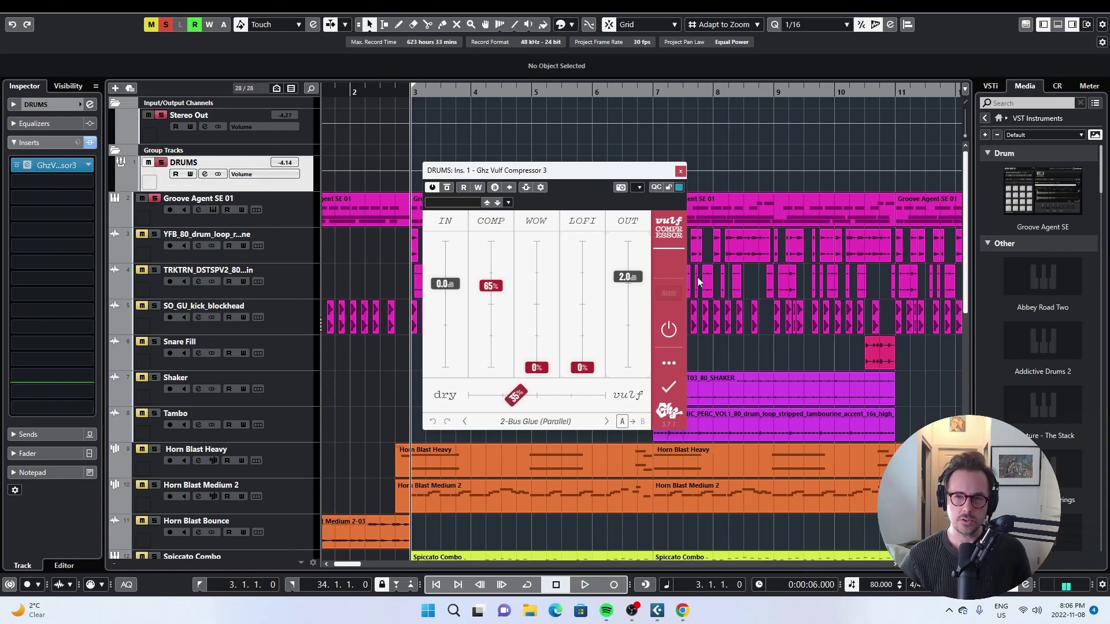
pyautogui.click(680, 171)
# Listen to the Groove Agent drums from bar 3, and from bar 7 with Shaker and Tambo soloed as well
pyautogui.press('space')
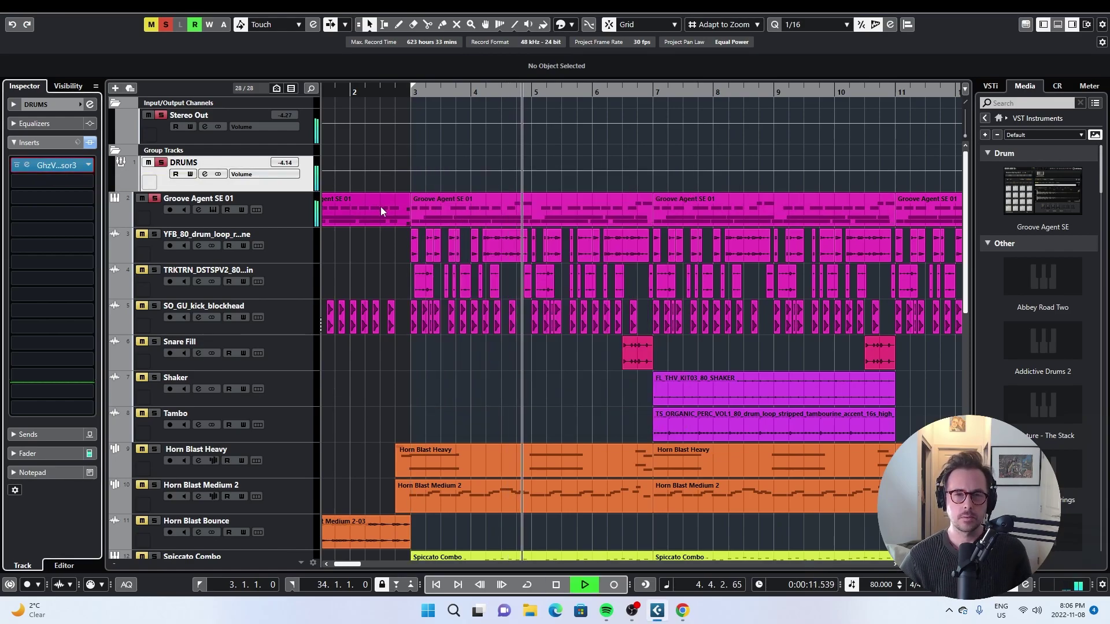
pyautogui.press('space')
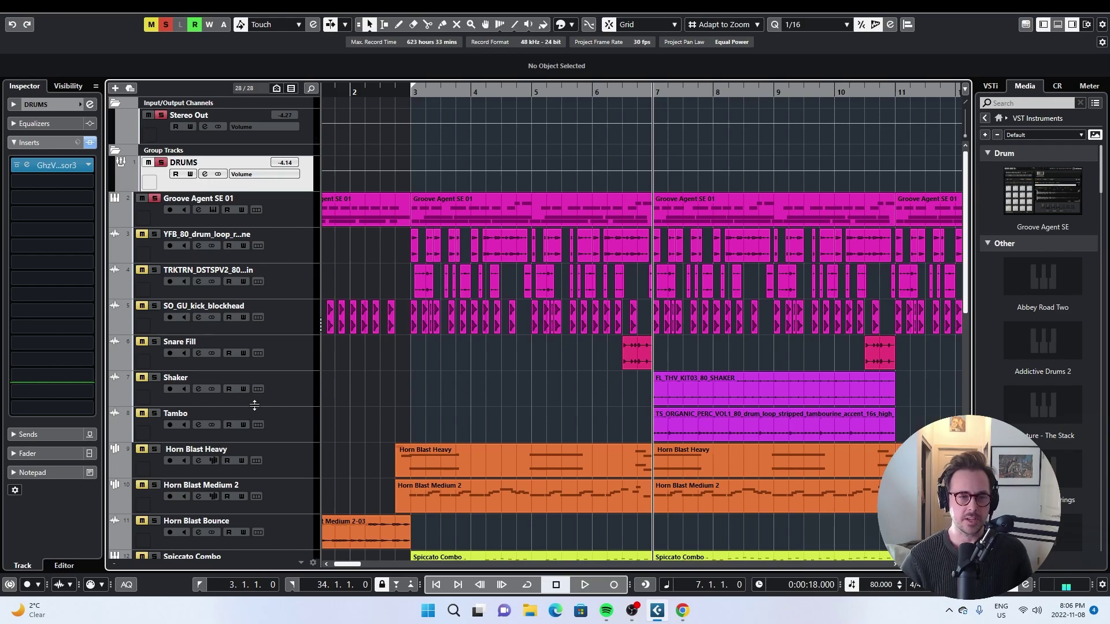
pyautogui.press('space')
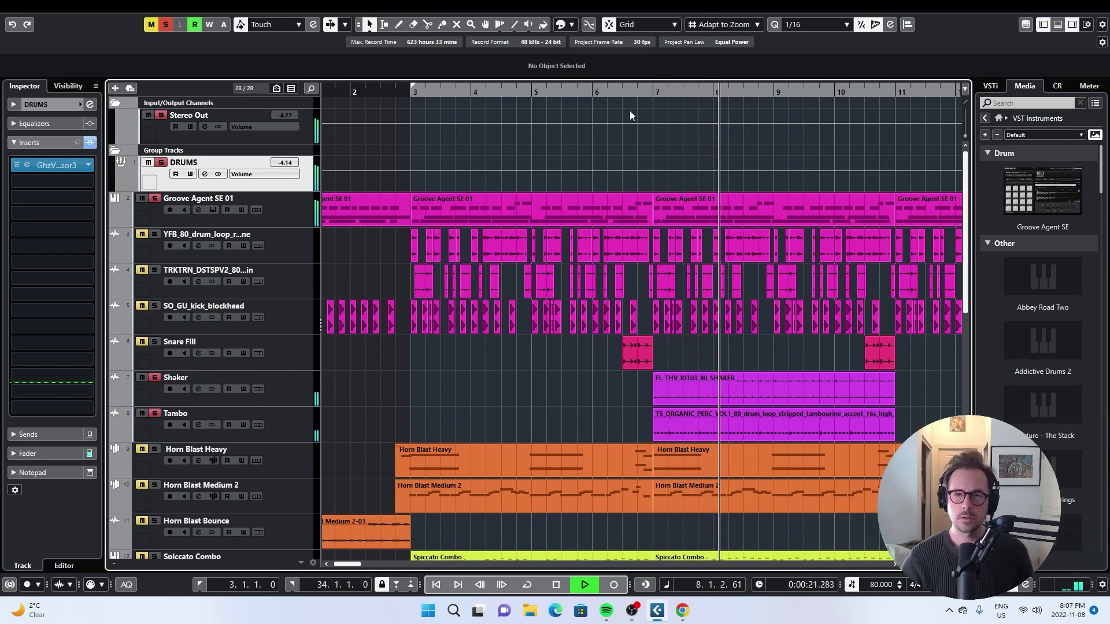
pyautogui.press('space')
# Solo the Horn Blast Heavy and Horn Blast Medium 2 tracks, play from bar 7, and select the Medium 2 part there
pyautogui.scroll(-5, 452, 281)
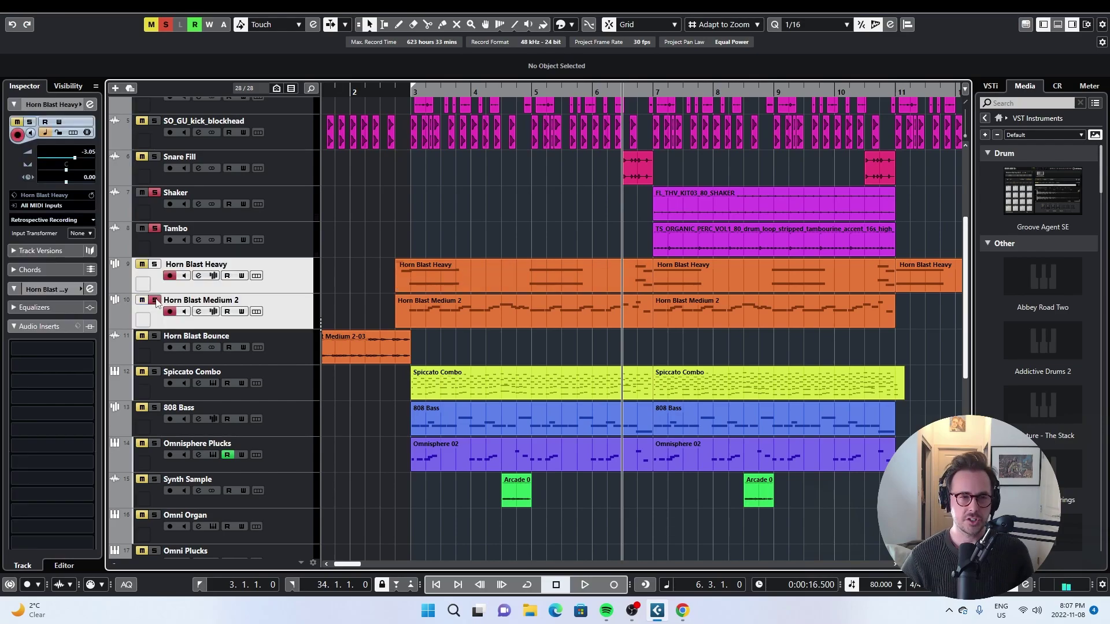
pyautogui.click(155, 301)
pyautogui.click(651, 91)
pyautogui.press('space')
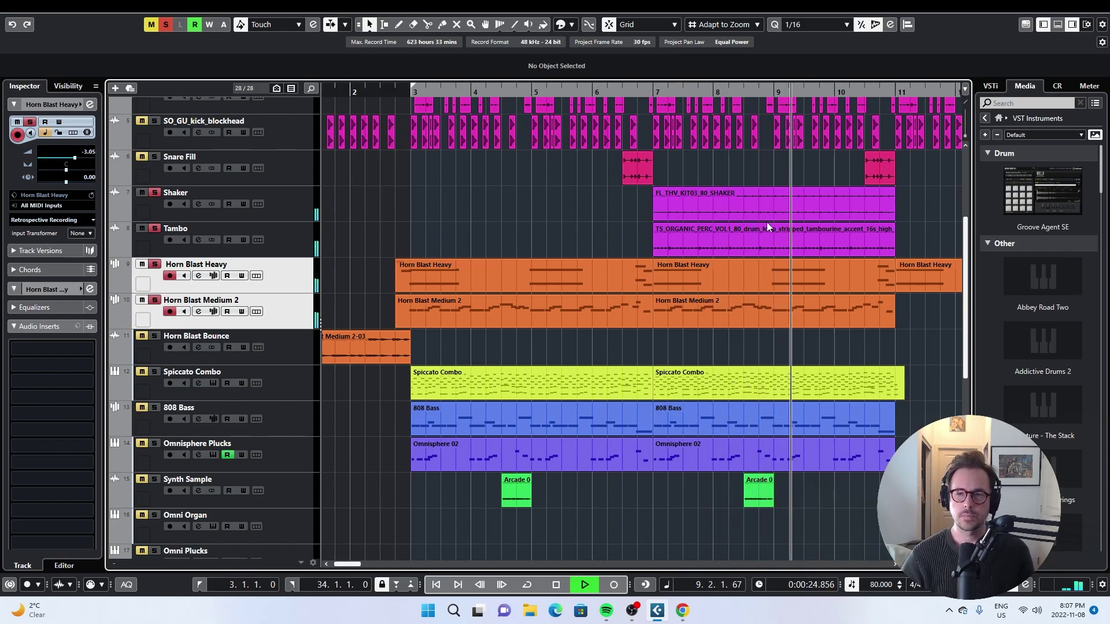
pyautogui.press('space')
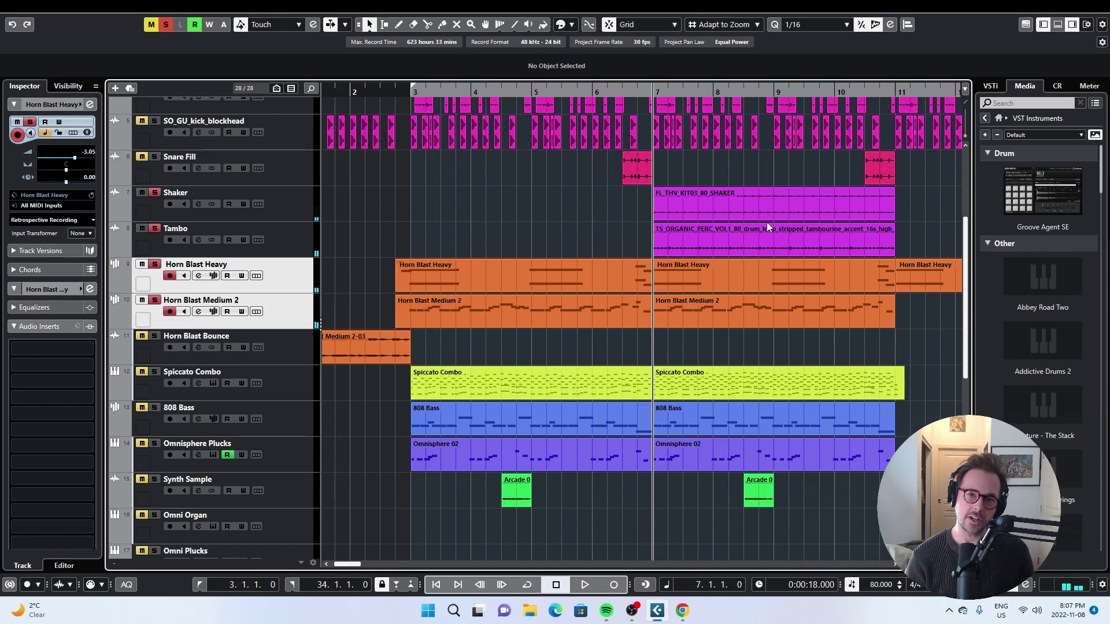
pyautogui.click(720, 314)
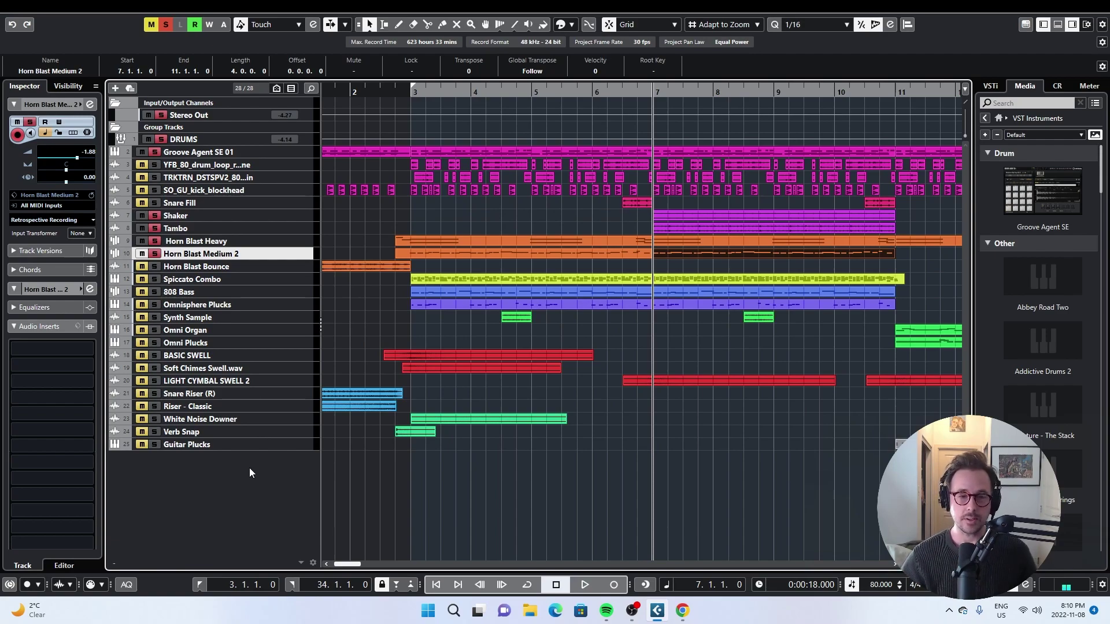
# Add one sampler track named Test
pyautogui.rightClick(249, 469)
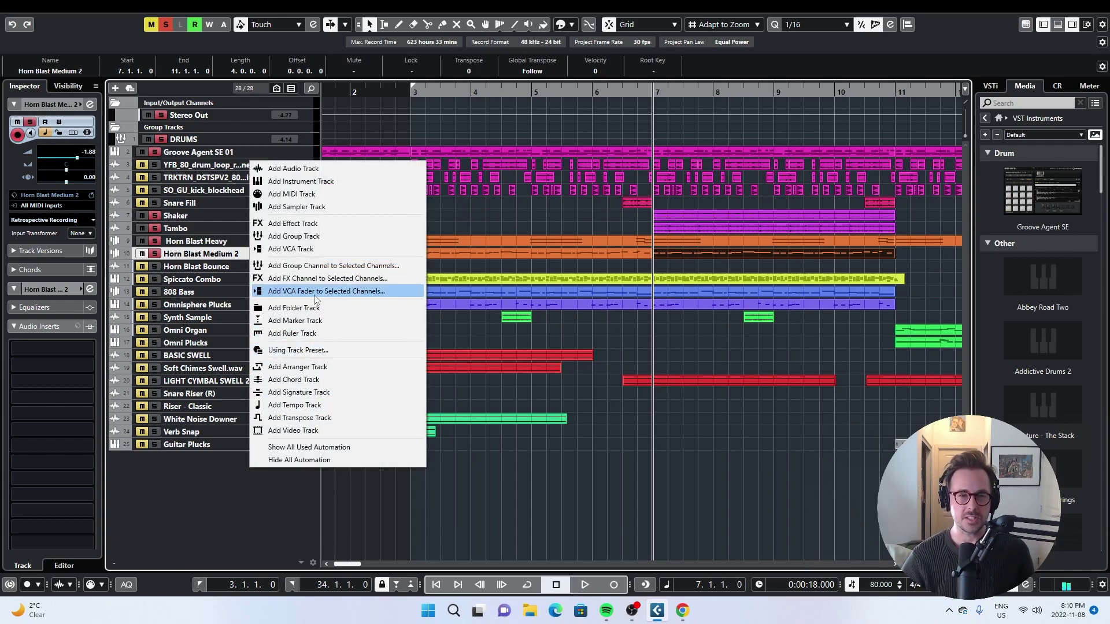
pyautogui.click(296, 206)
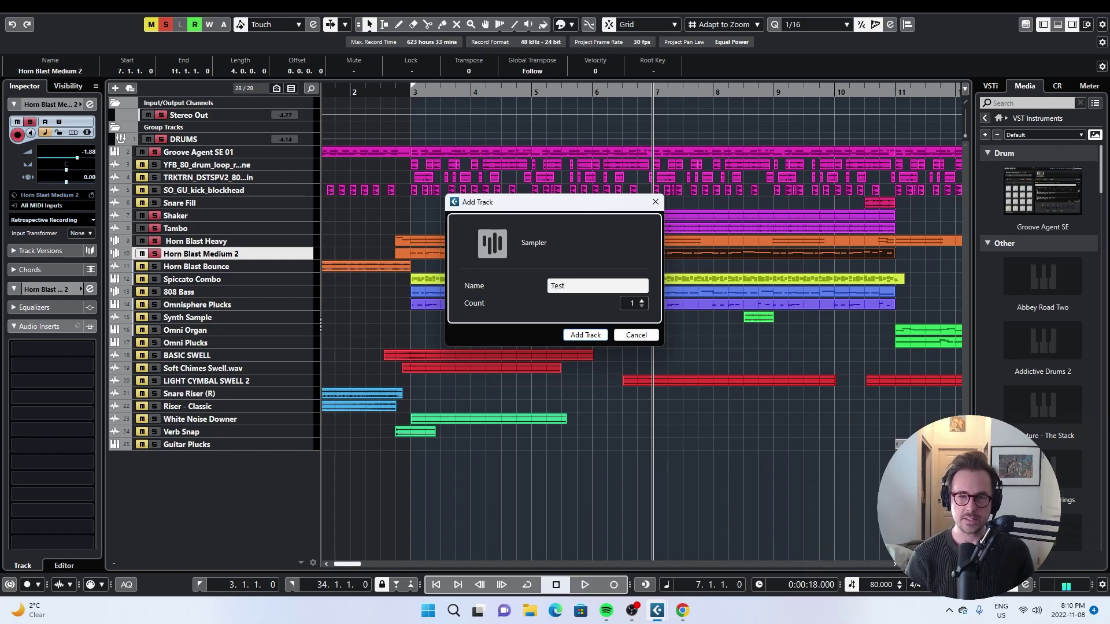
pyautogui.press('Return')
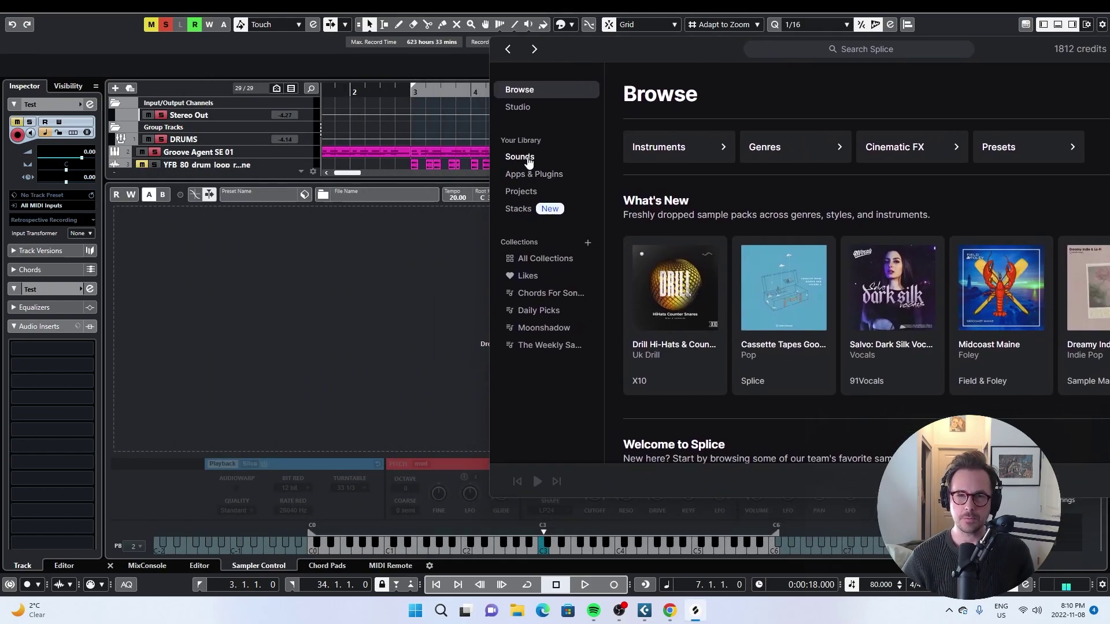
# Preview and download RARE_flute_hit_Gmin.wav from the Splice sounds library and load it into the Test sampler track
pyautogui.click(528, 160)
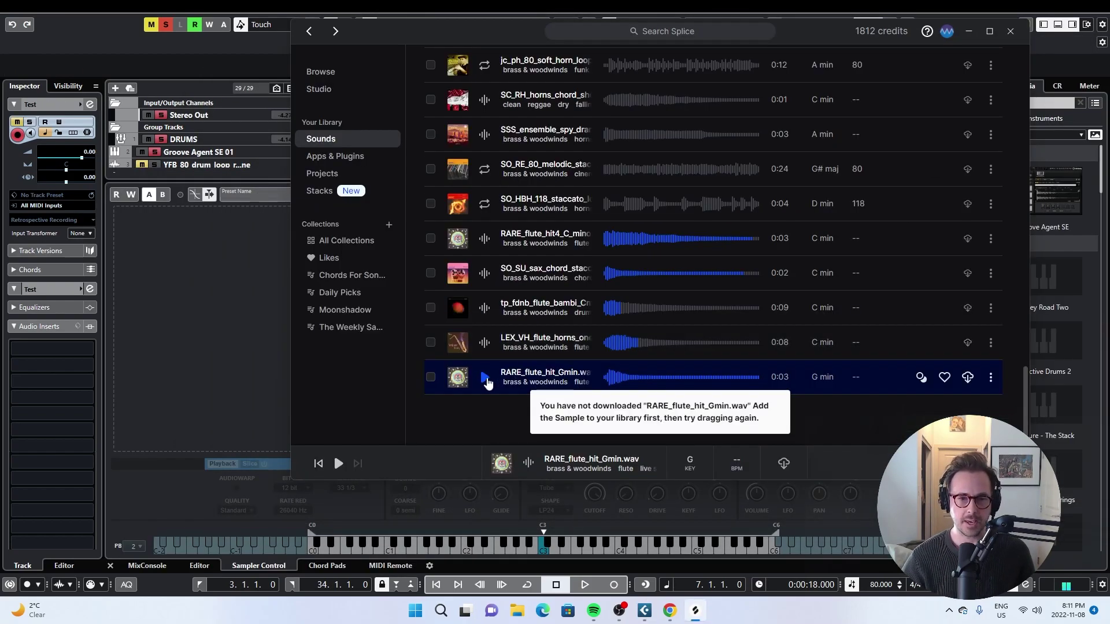
pyautogui.click(485, 378)
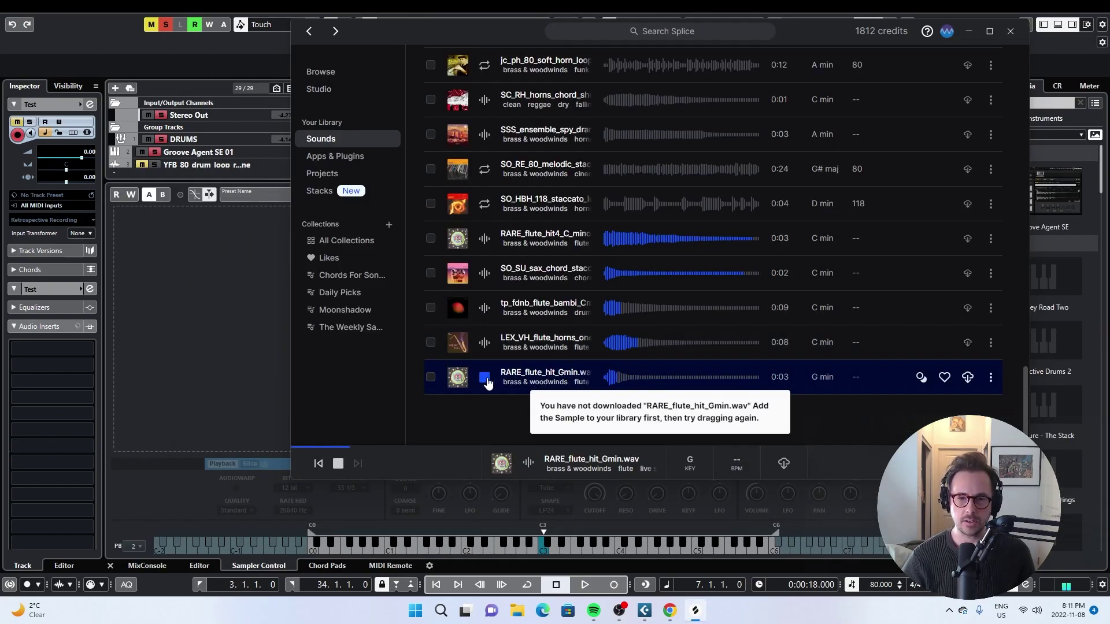
pyautogui.click(967, 377)
pyautogui.moveTo(968, 377); pyautogui.dragTo(231, 330)
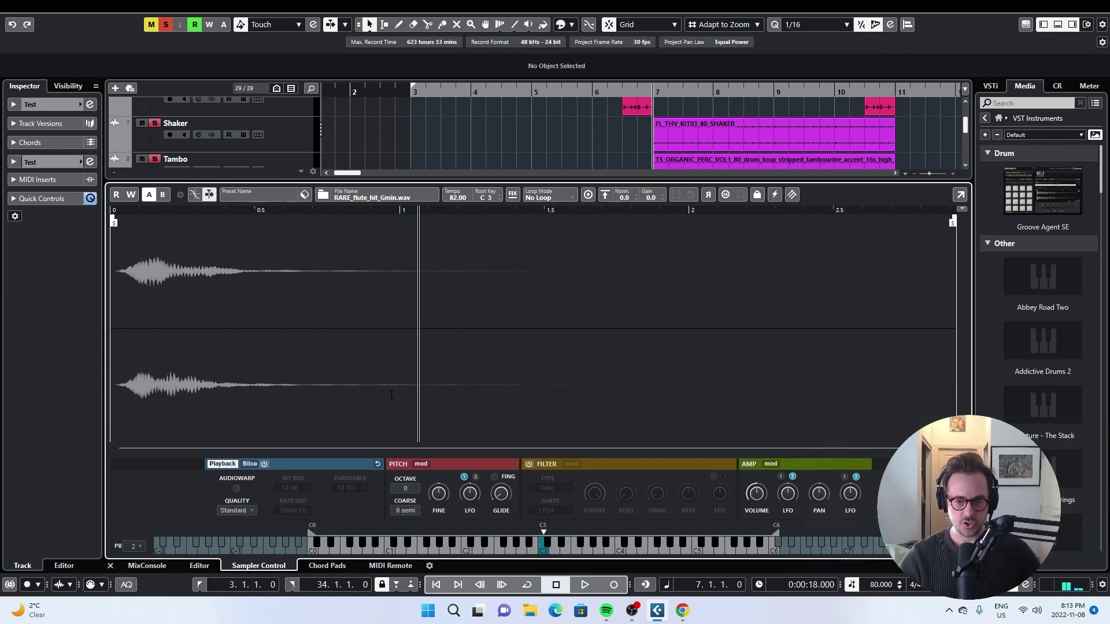
pyautogui.click(236, 489)
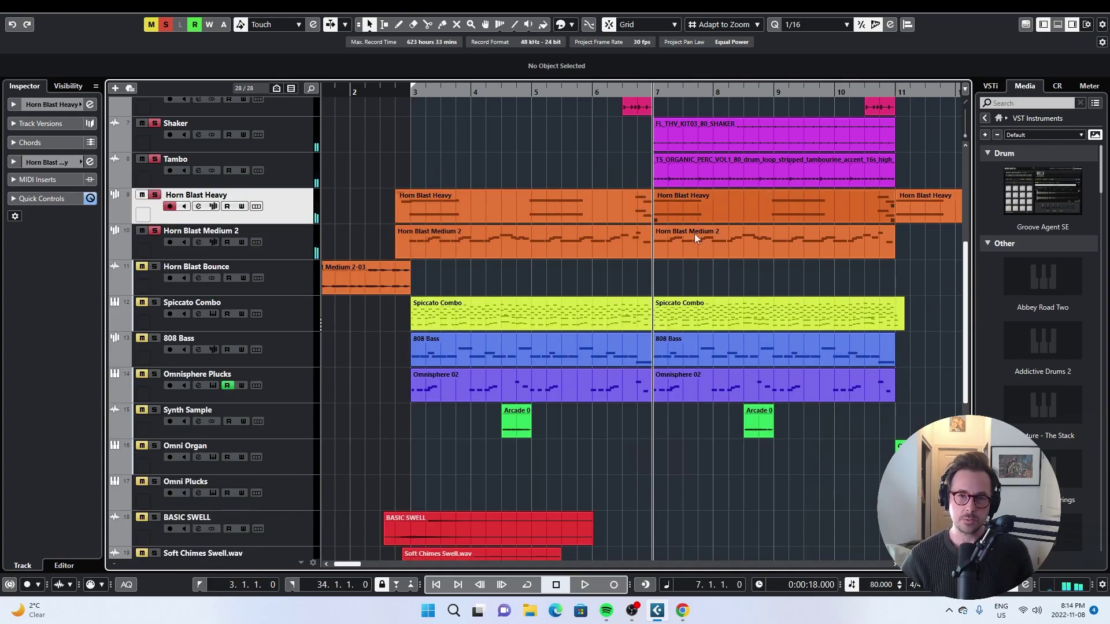
# Play back the soloed drum and horn tracks from bar 7
pyautogui.press('space')
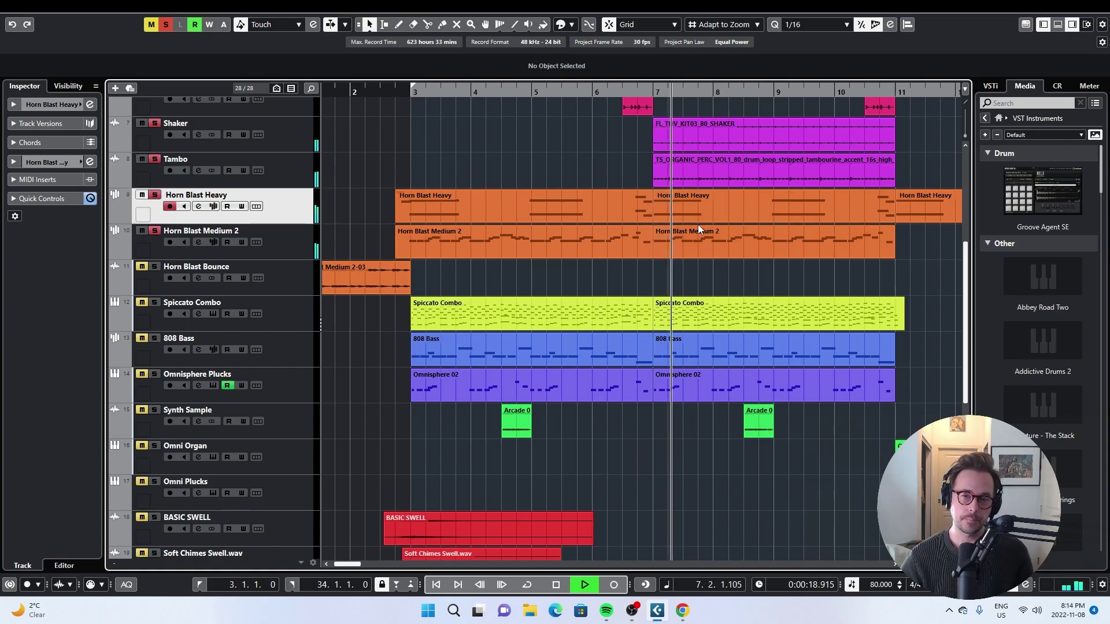
pyautogui.press('space')
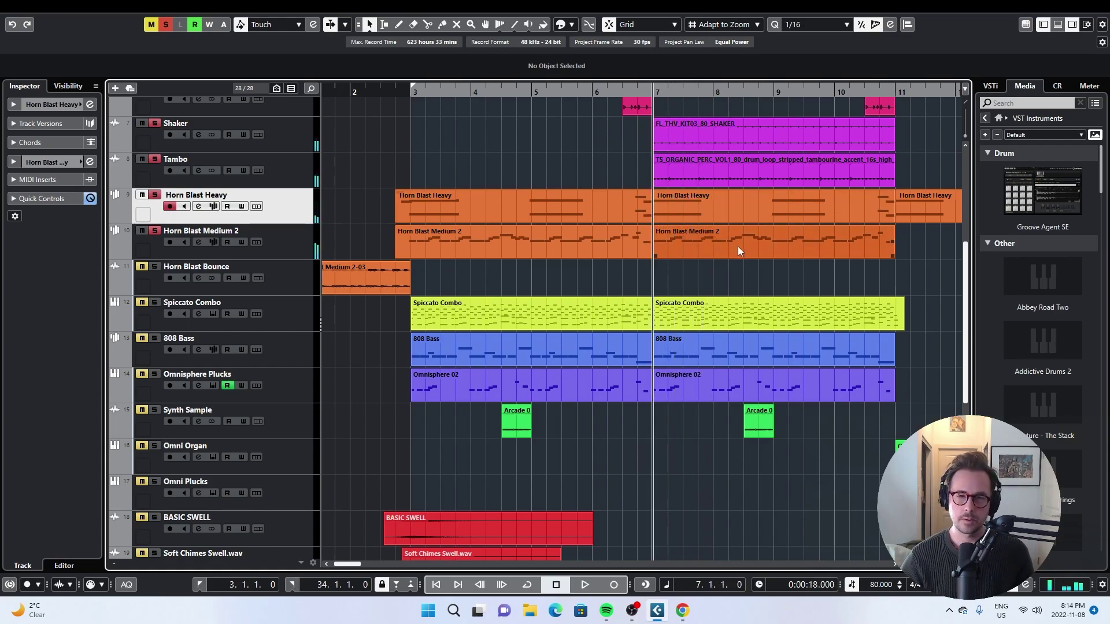
# Listen to the Spiccato Combo track with the drums and horns from bar 7 and look through its Kontakt instruments
pyautogui.click(290, 321)
pyautogui.press('space')
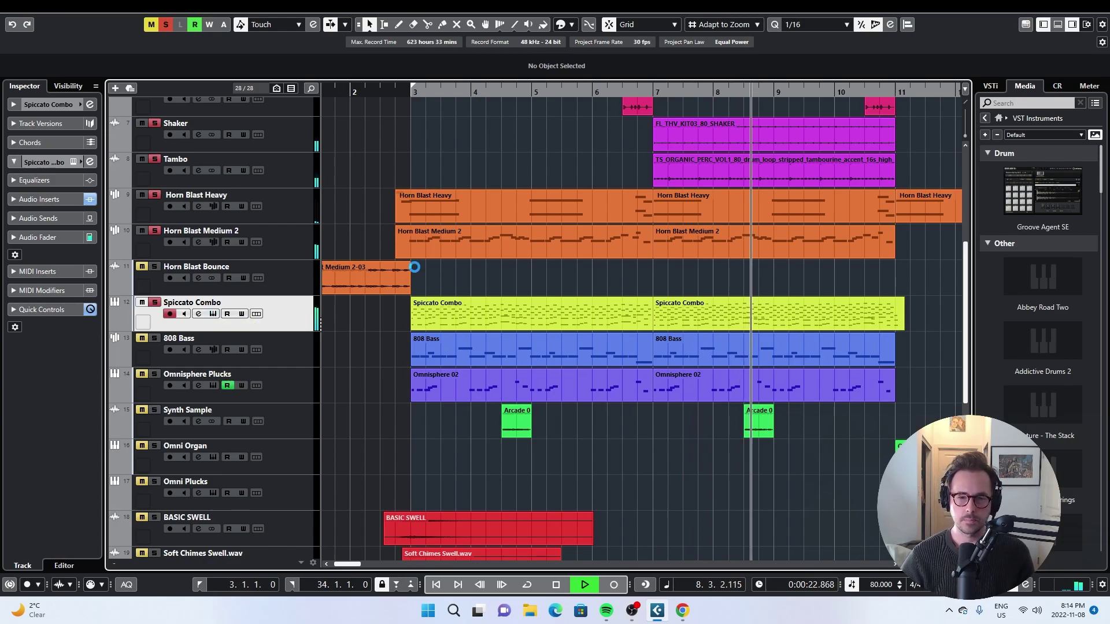
pyautogui.press('space')
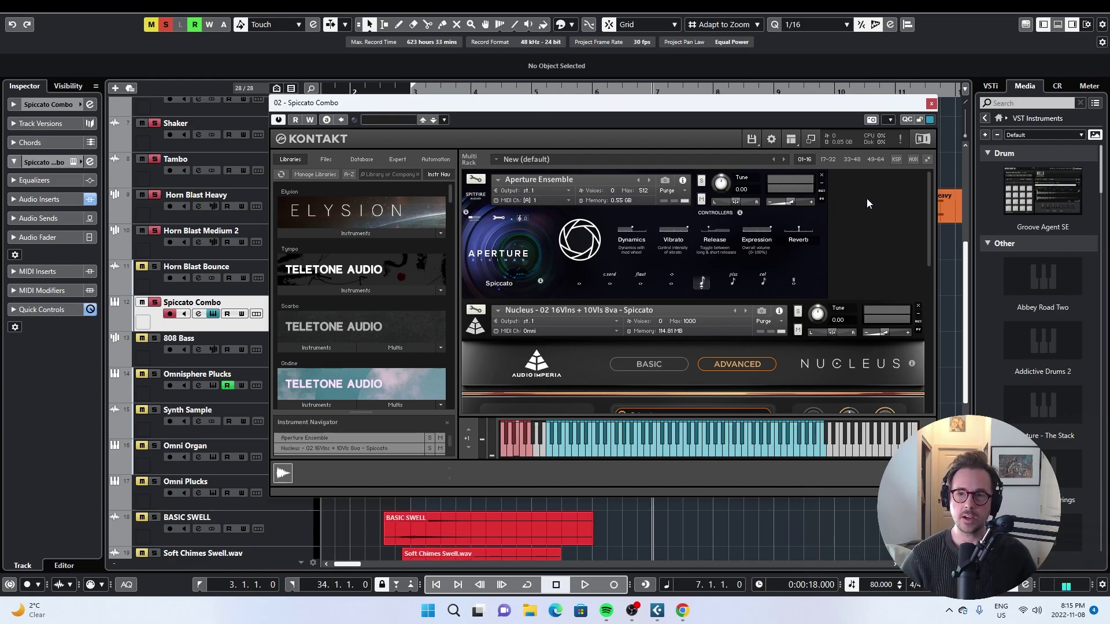
pyautogui.moveTo(929, 199); pyautogui.dragTo(931, 356)
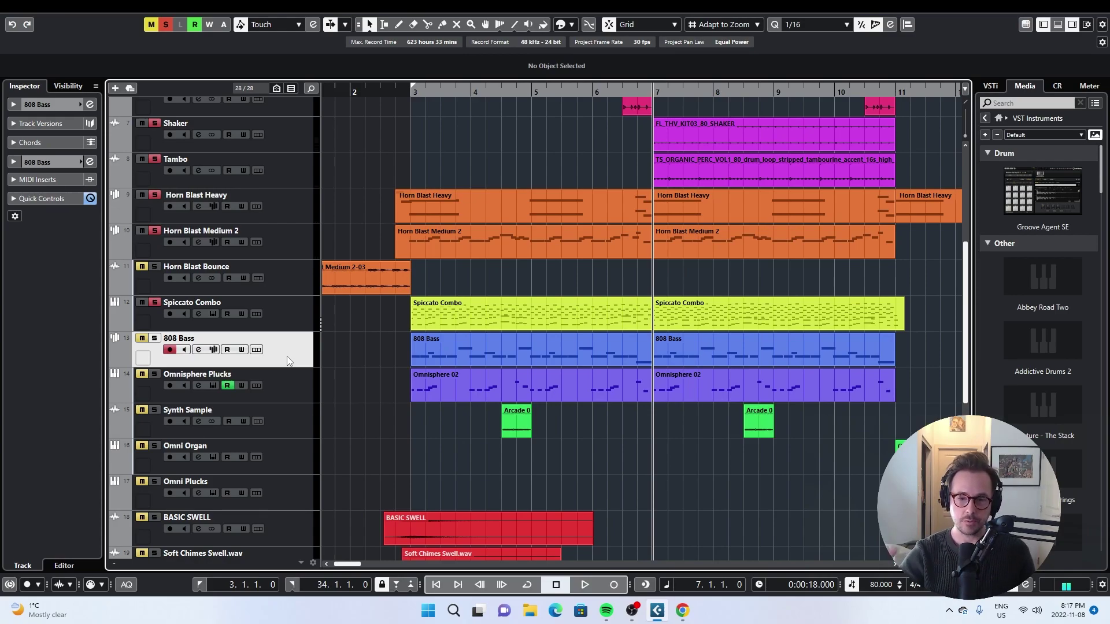
# Solo the 808 Bass track with the other parts, play it, and close its SausageFattener insert after viewing it
pyautogui.keyDown('ctrl'); pyautogui.click(155, 338); pyautogui.keyUp('ctrl')
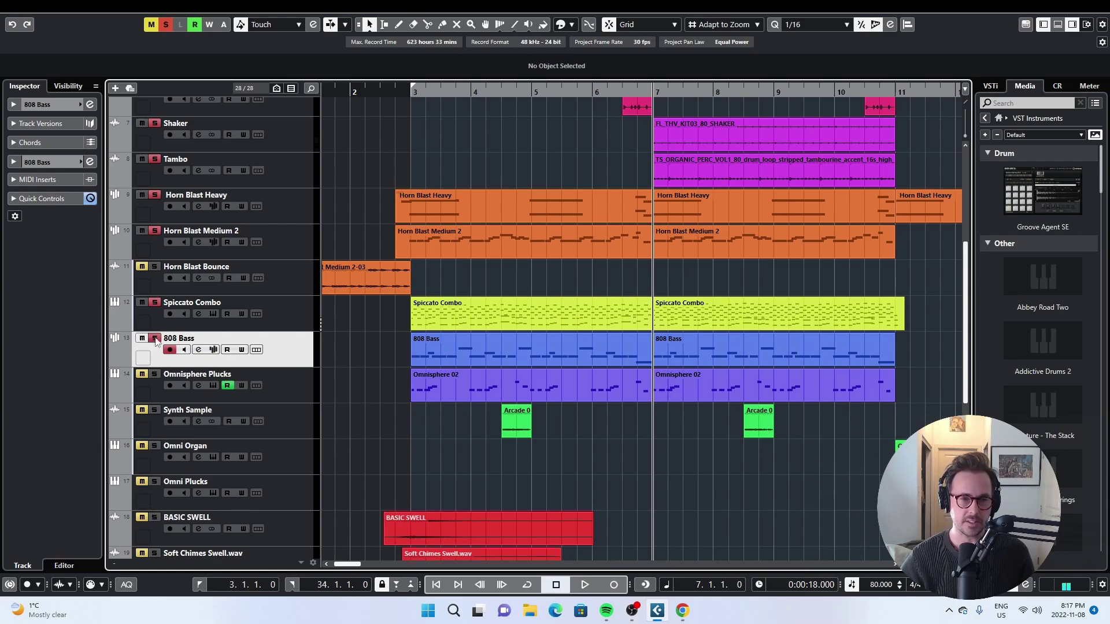
pyautogui.press('space')
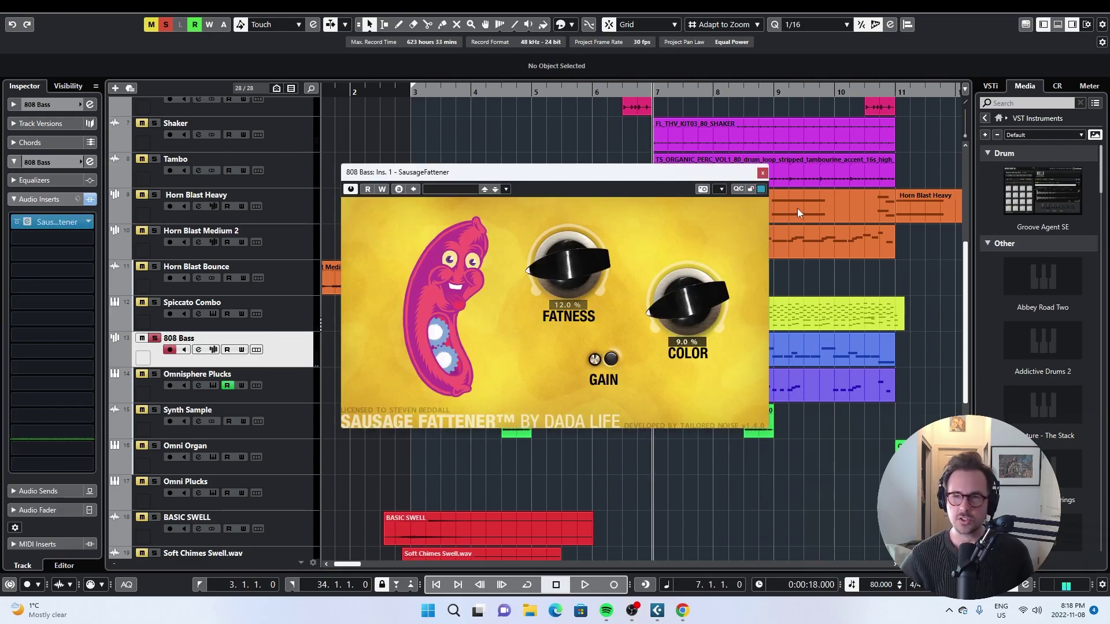
pyautogui.click(762, 174)
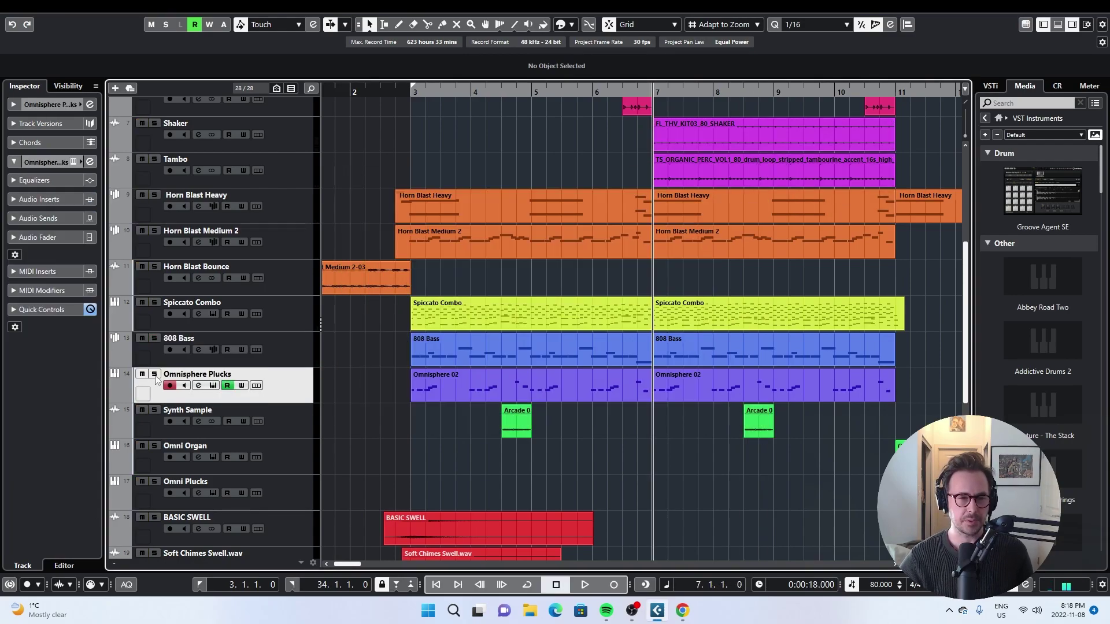
# Solo only the Omnisphere Plucks track, play it from bar 7, and open its instrument
pyautogui.click(154, 375)
pyautogui.press('space')
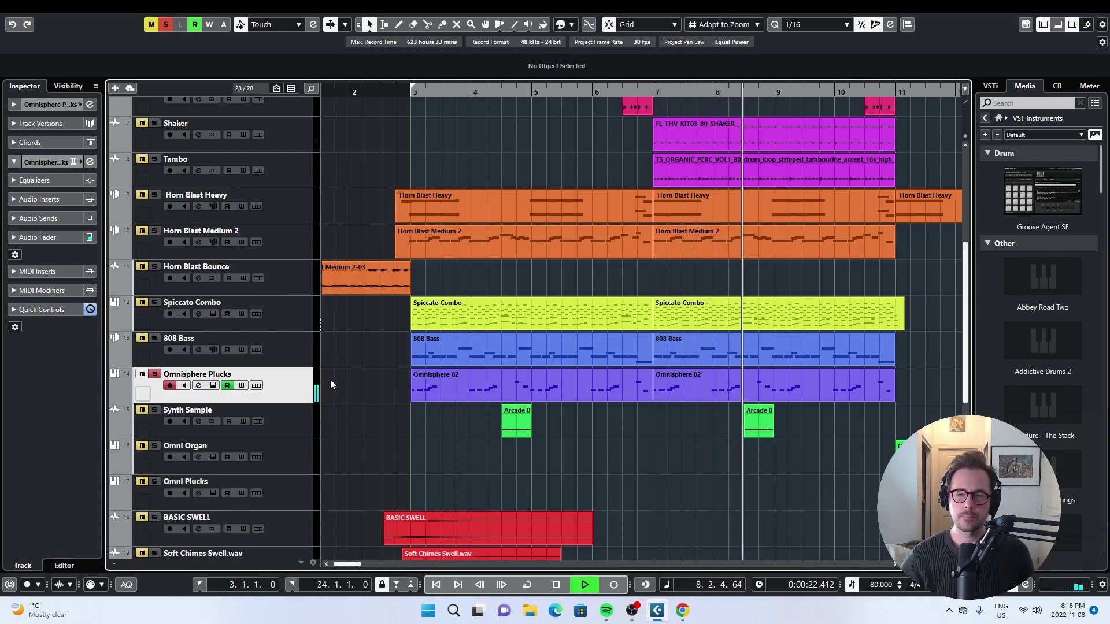
pyautogui.press('space')
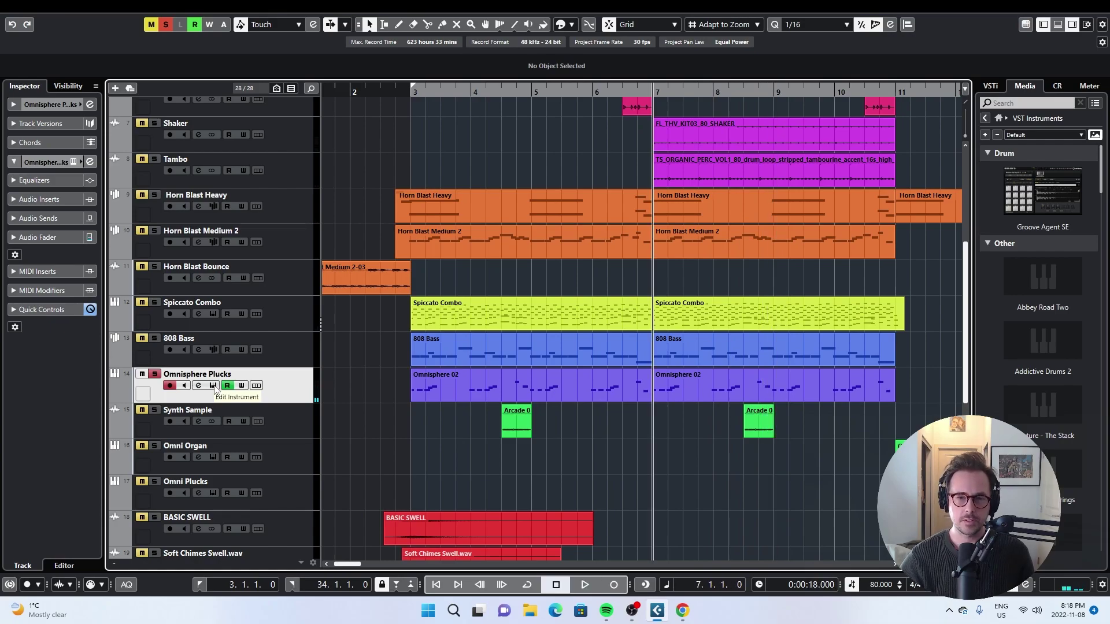
pyautogui.click(214, 386)
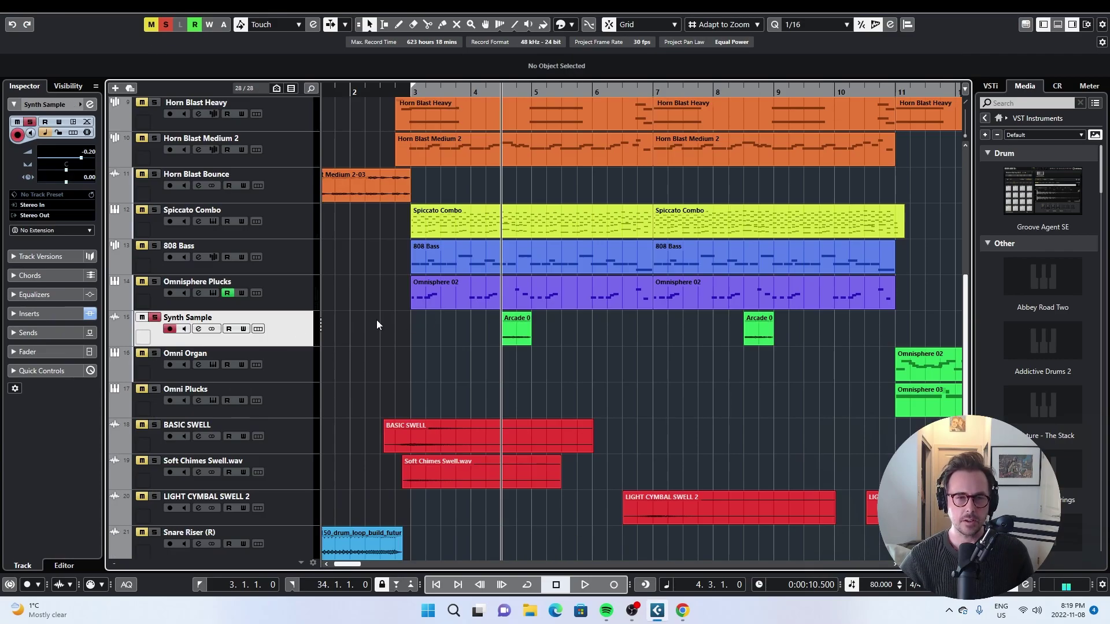
# Play the soloed Synth Sample track from bar 4.3 and examine its Arcade 01-02 clip up close
pyautogui.press('space')
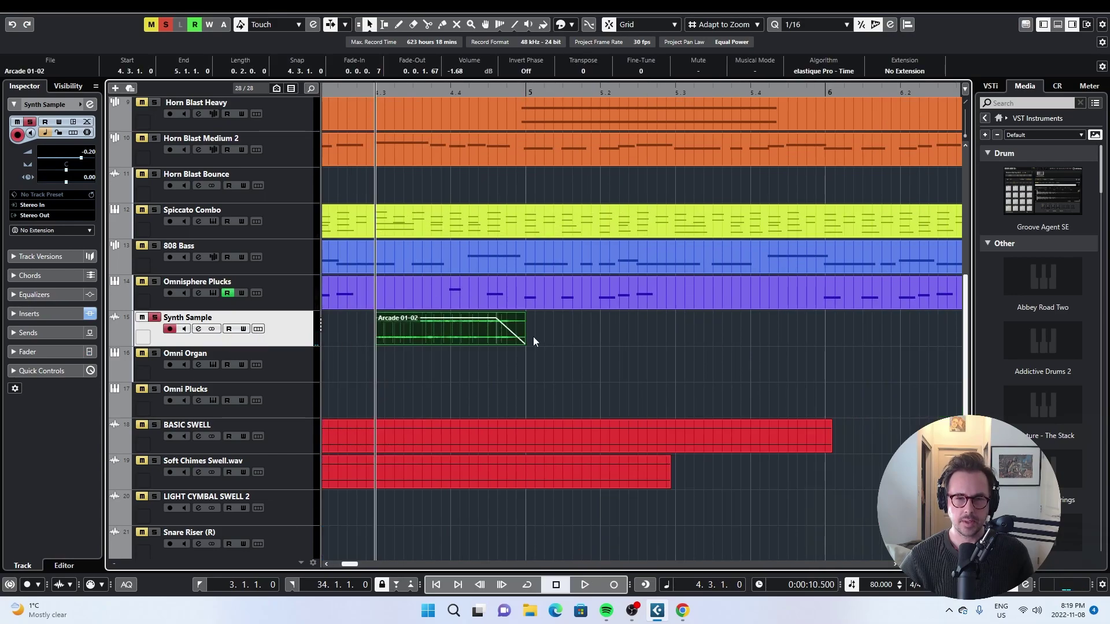
pyautogui.hscroll(-3, 533, 341)
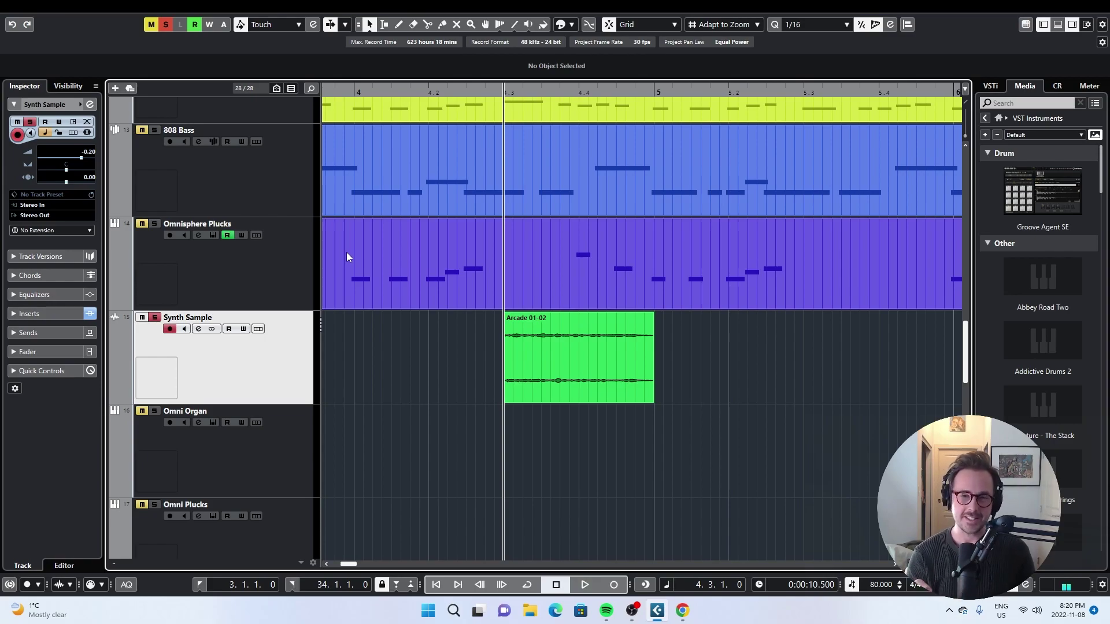
# Solo the BASIC SWELL and Soft Chimes Swell.wav tracks together and listen to them from bar 2.3
pyautogui.scroll(-2, 506, 391)
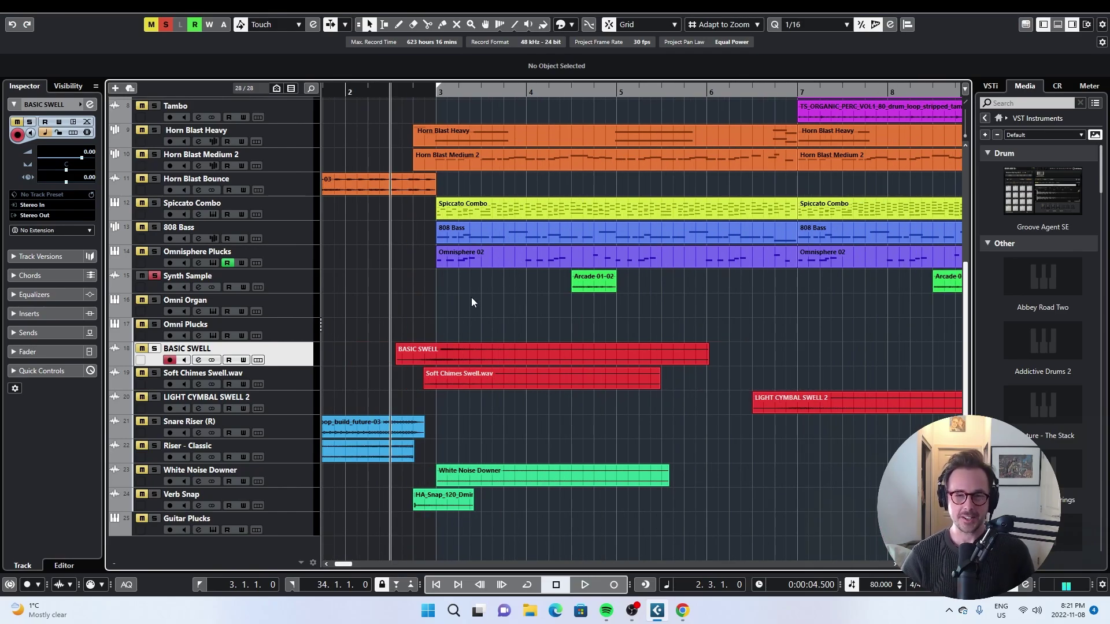
pyautogui.click(277, 382)
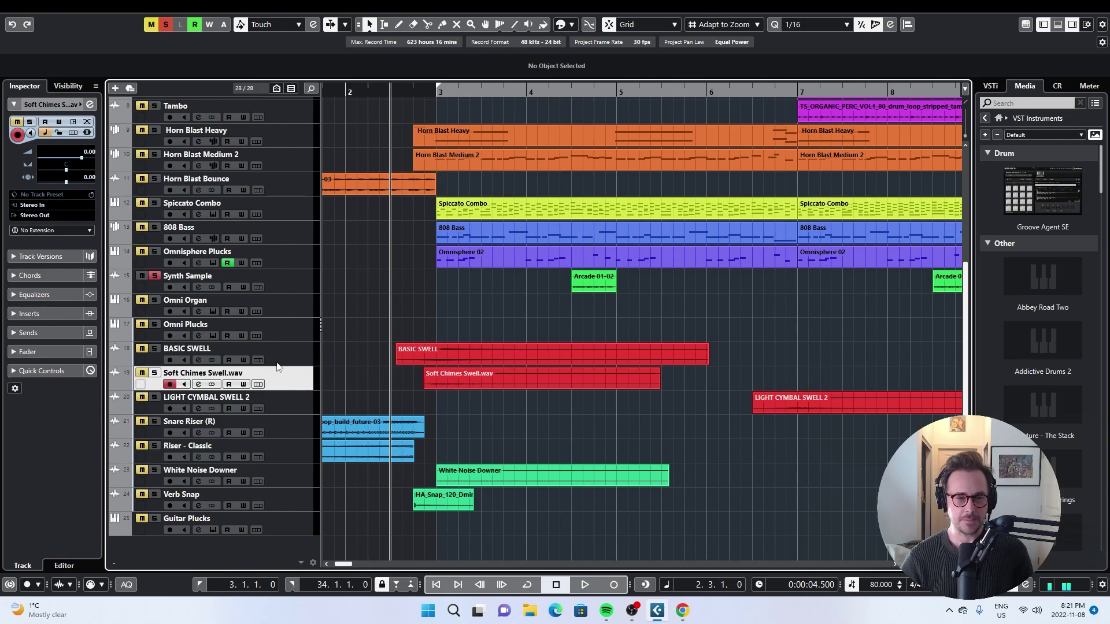
pyautogui.keyDown('ctrl'); pyautogui.click(286, 359); pyautogui.keyUp('ctrl')
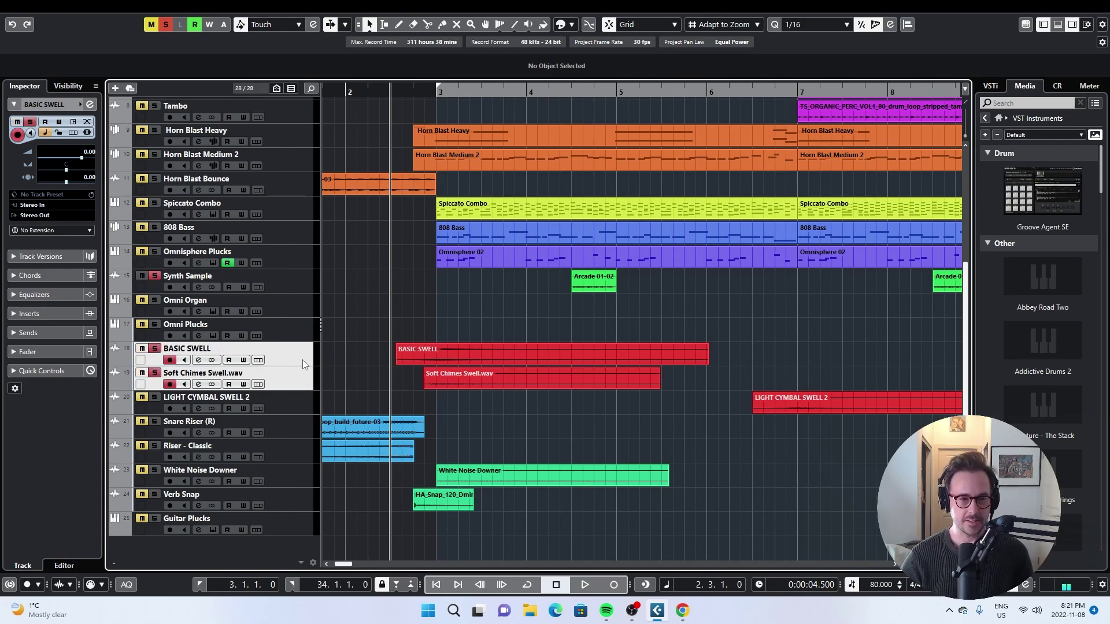
pyautogui.press('space')
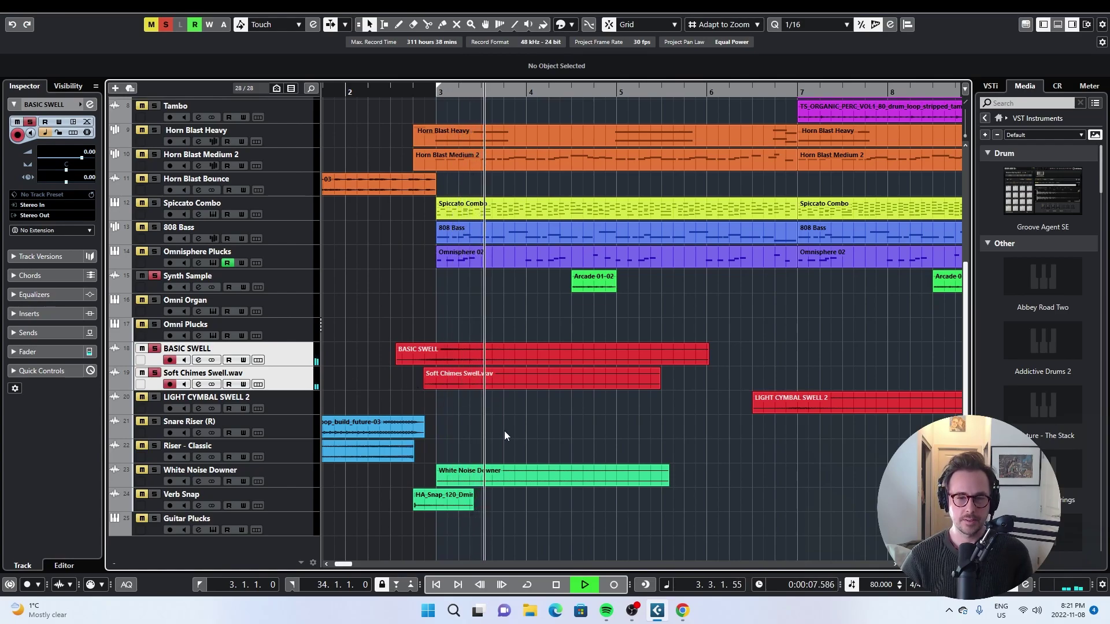
pyautogui.press('space')
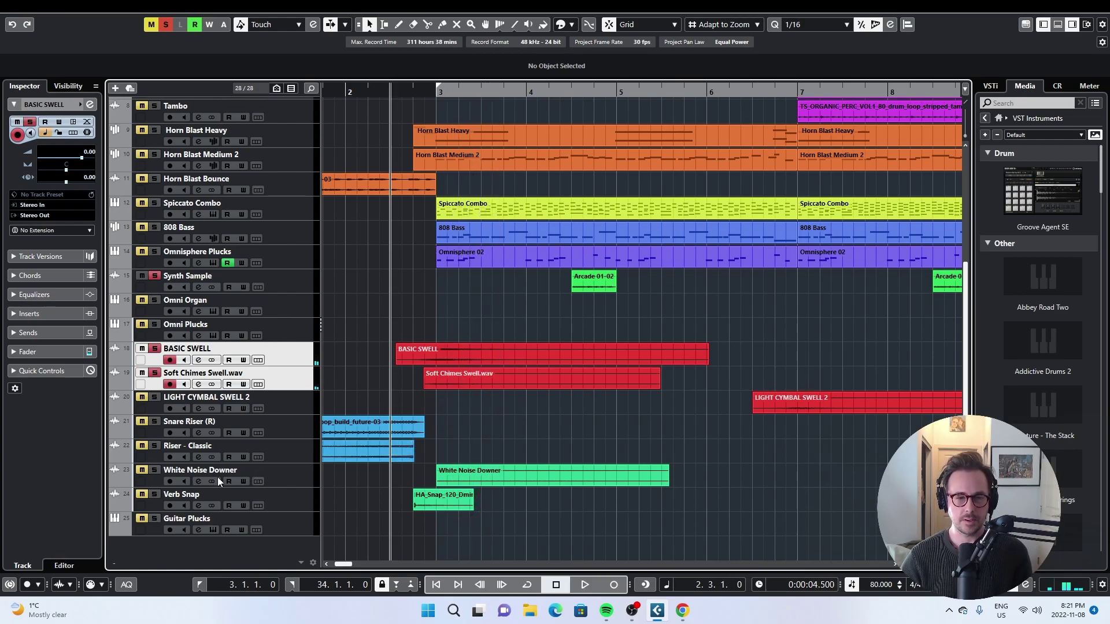
# Solo the White Noise Downer track, play it from bar 2.3, and view its Kickstart 2 insert
pyautogui.click(178, 481)
pyautogui.press('space')
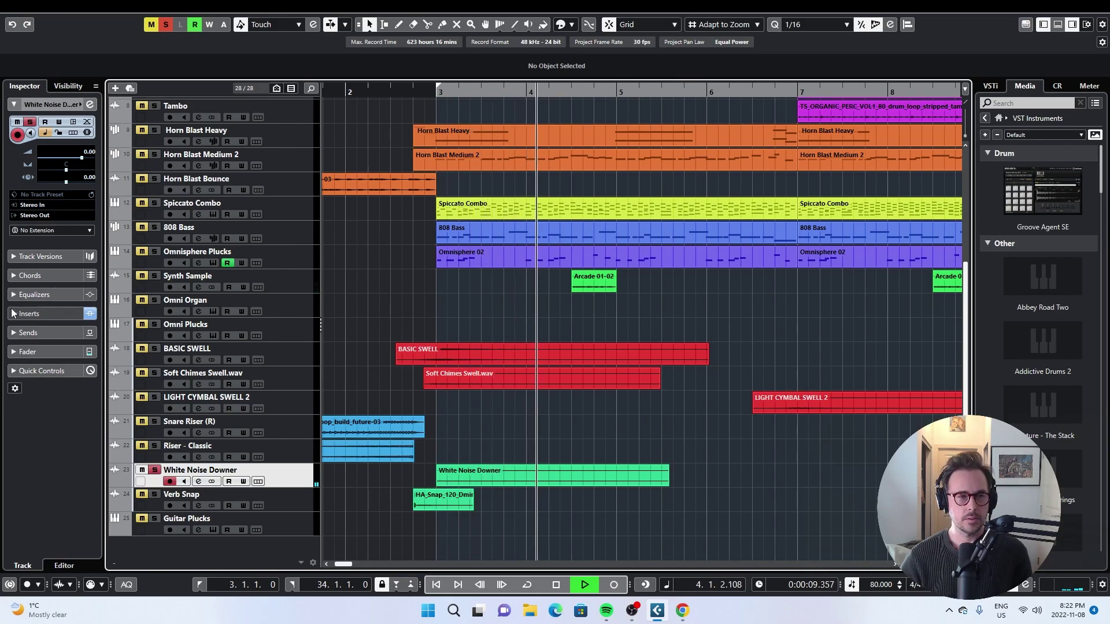
pyautogui.click(29, 313)
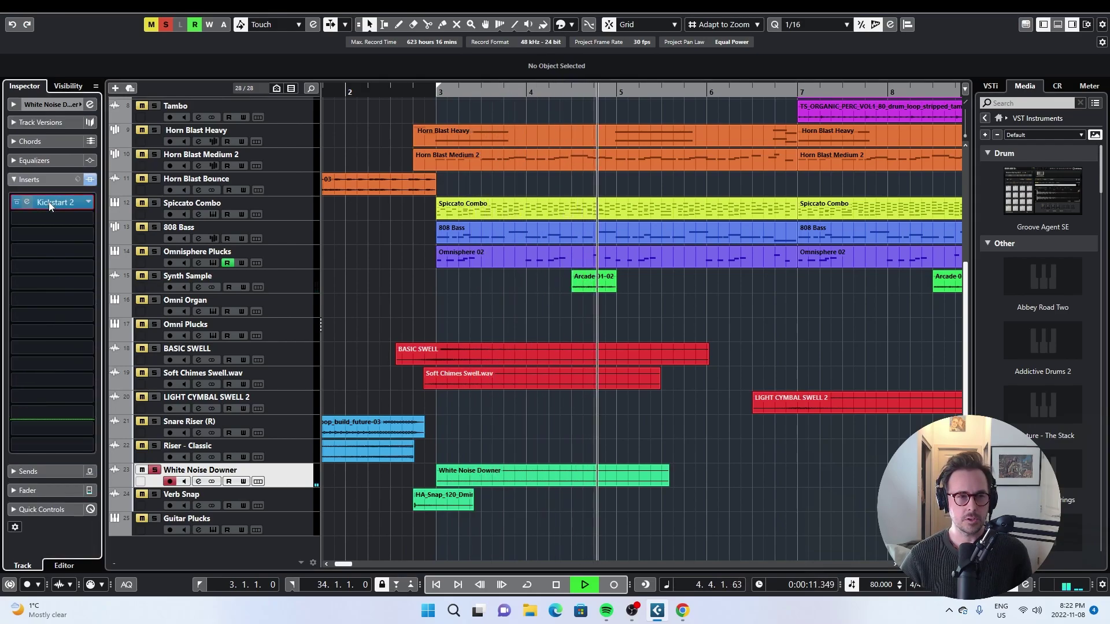
pyautogui.click(50, 201)
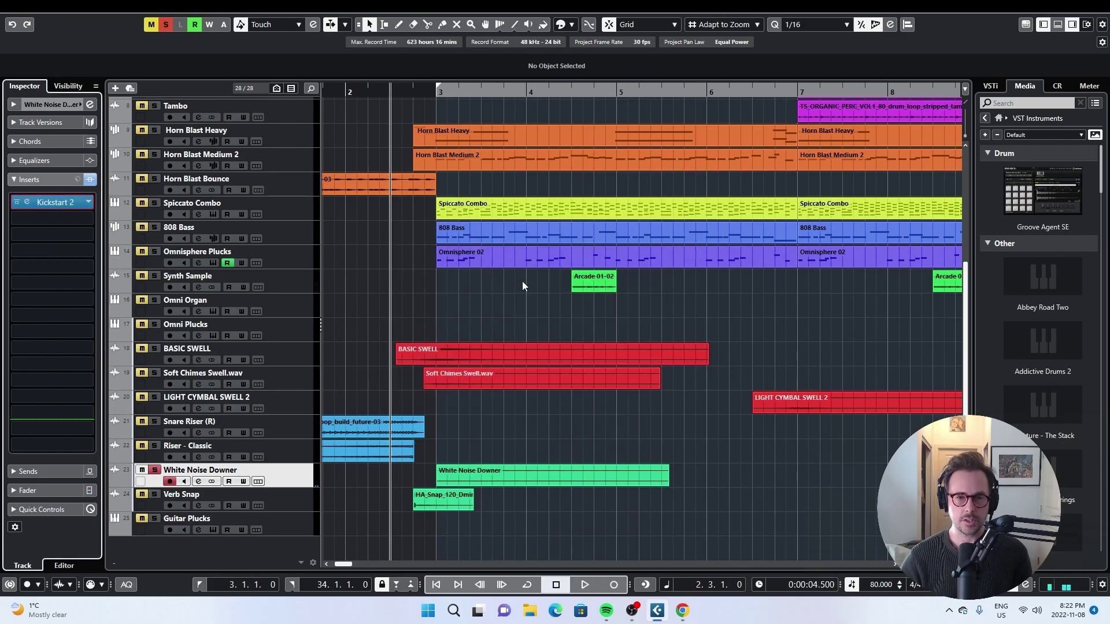
# Solo the Verb Snap track instead of White Noise Downer and listen to it from bar 2.3
pyautogui.hscroll(-2, 538, 284)
pyautogui.click(154, 471)
pyautogui.click(154, 494)
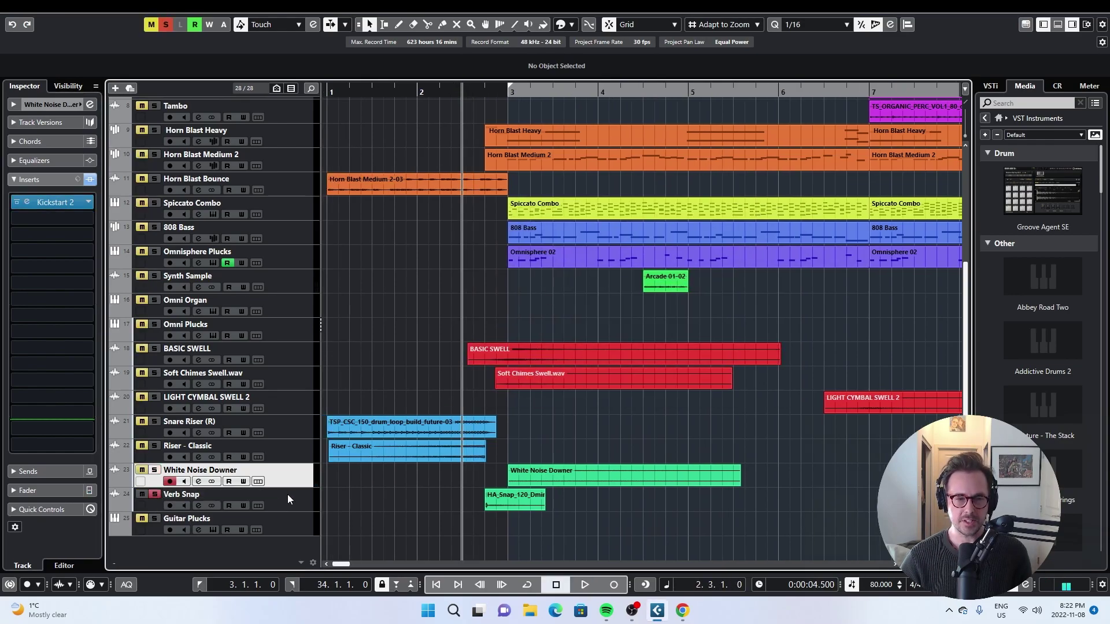
pyautogui.press('space')
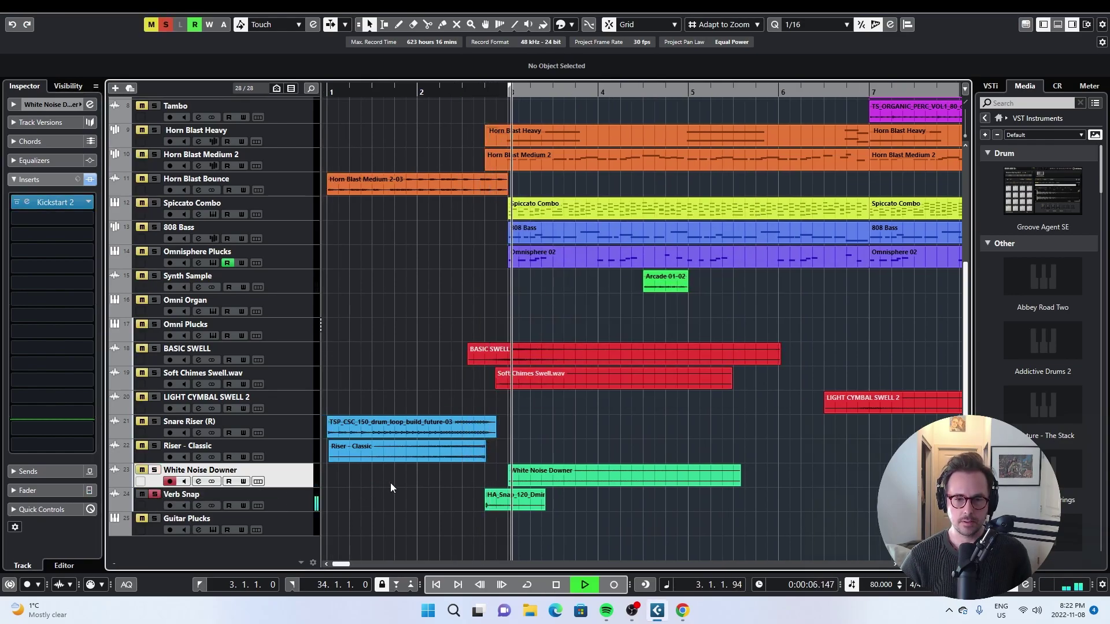
pyautogui.press('space')
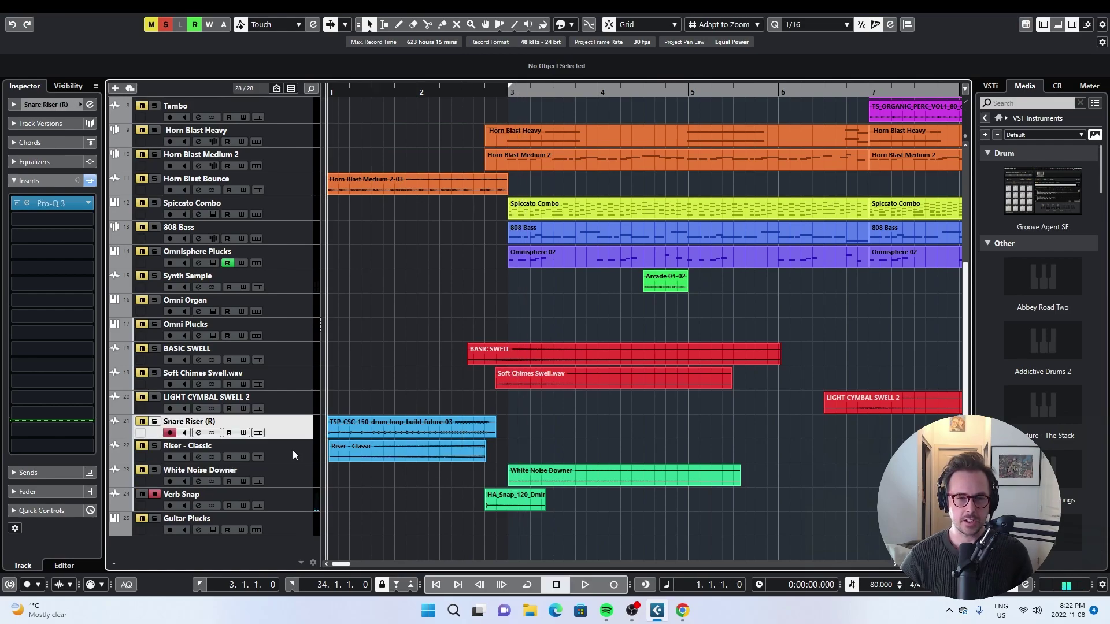
# Solo the Snare Riser (R) and Riser - Classic tracks together and play them from bar 1
pyautogui.keyDown('ctrl'); pyautogui.click(292, 450); pyautogui.keyUp('ctrl')
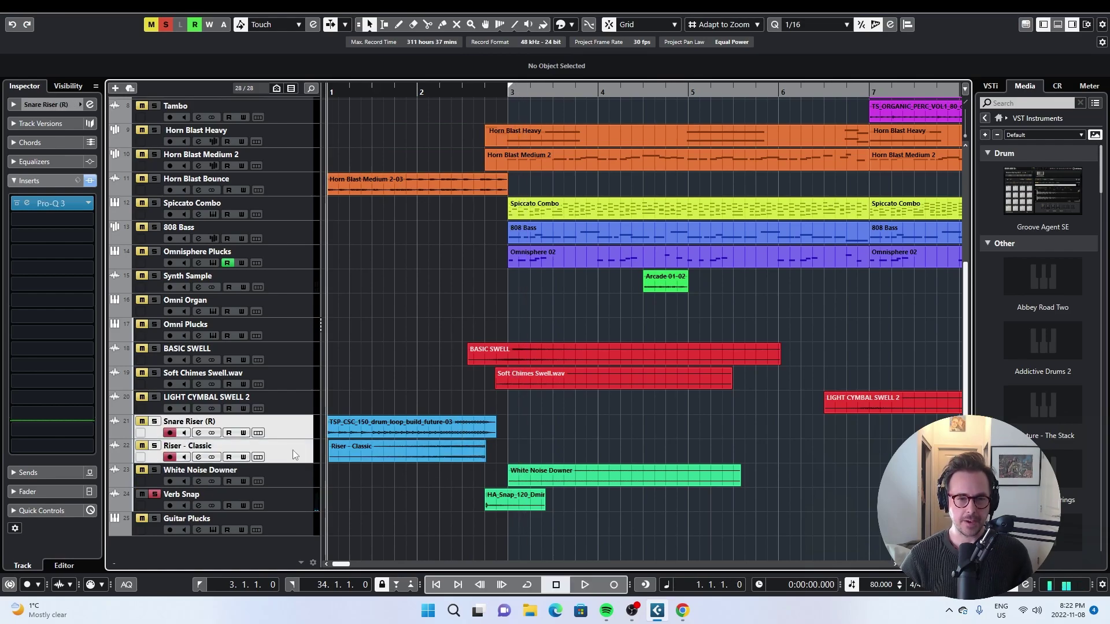
pyautogui.click(355, 422)
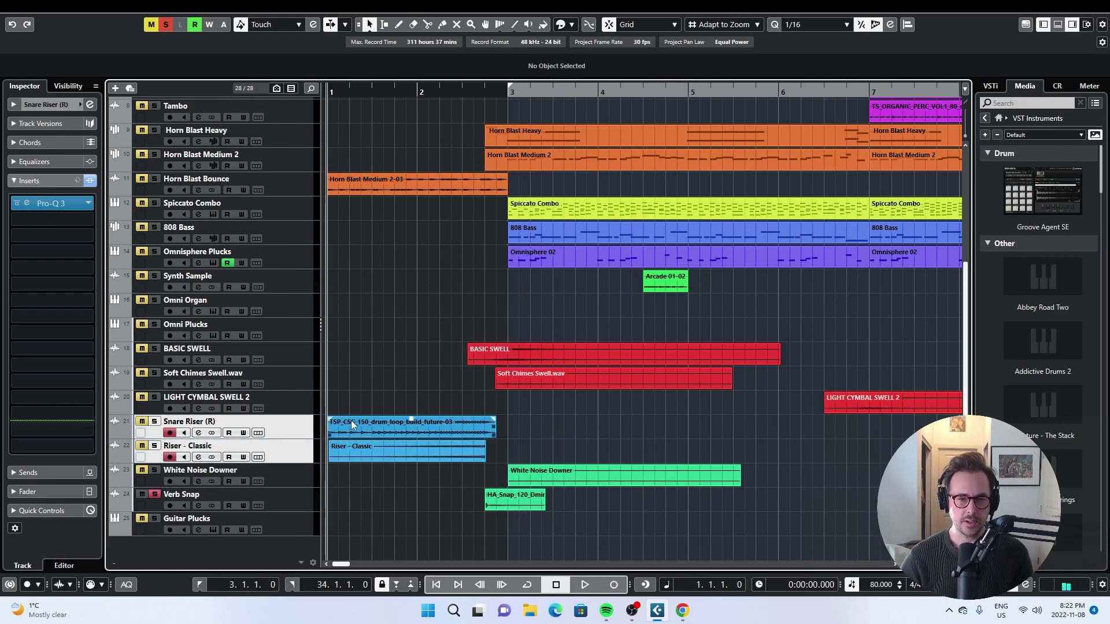
pyautogui.click(154, 421)
pyautogui.press('space')
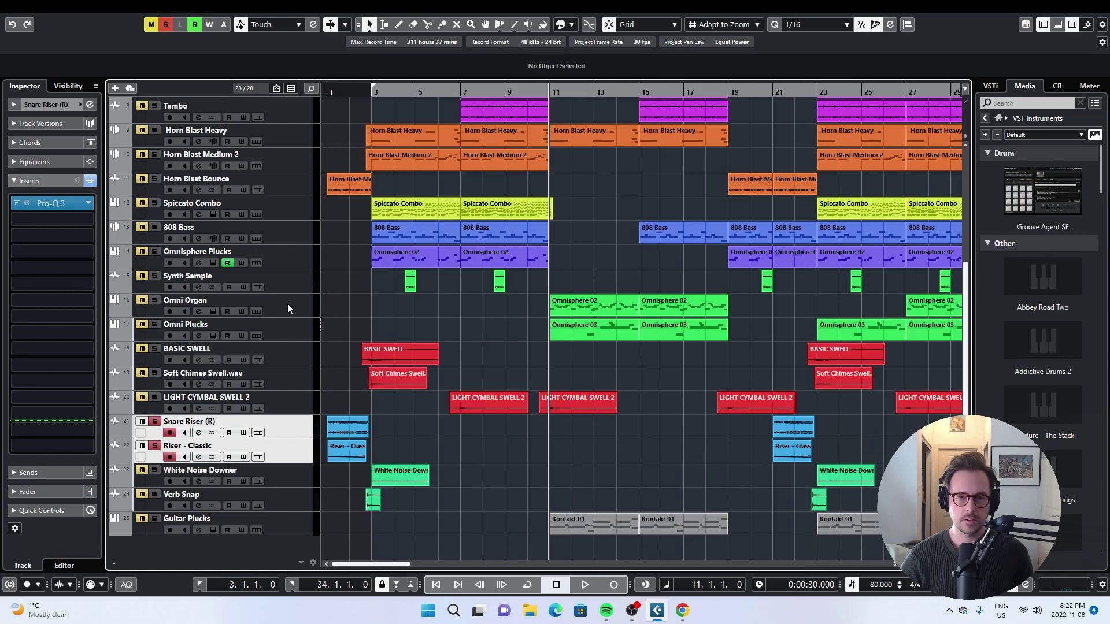
# Solo the Omni Organ track, view its Omnisphere patch Radiotone Melodies, and play the part from bar 11
pyautogui.click(287, 304)
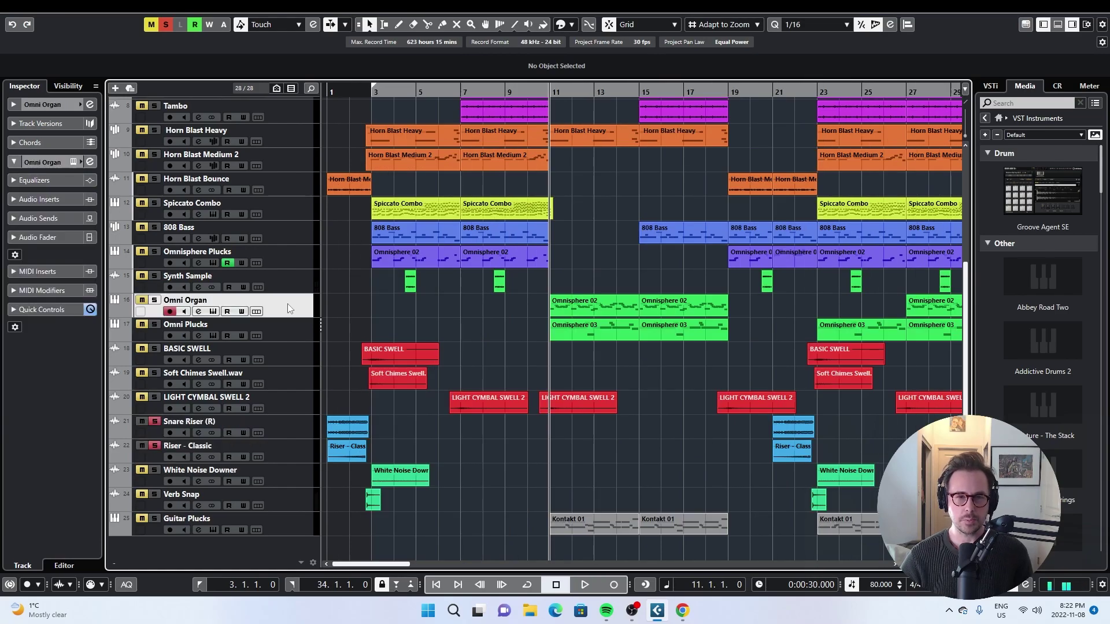
pyautogui.click(154, 301)
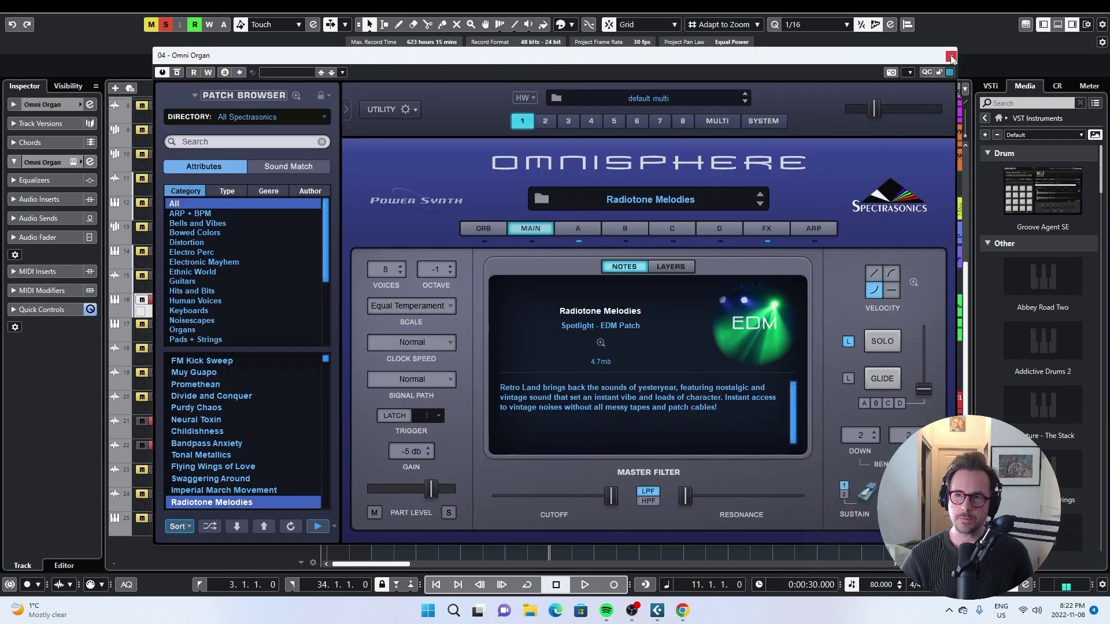
pyautogui.click(951, 57)
pyautogui.press('space')
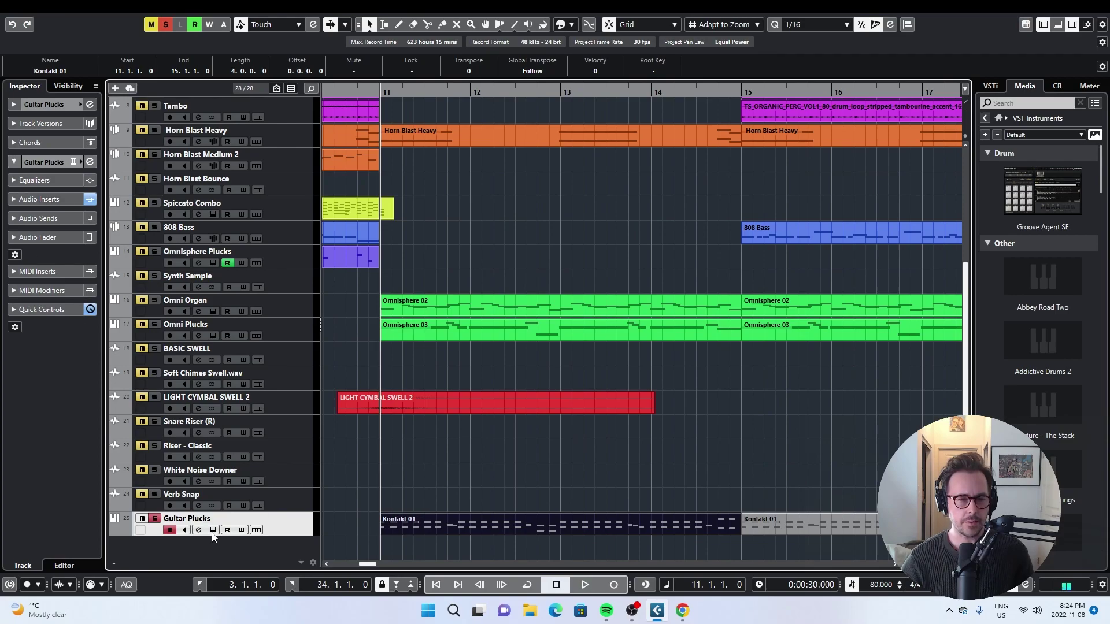
# View the Kontakt instrument on the soloed Guitar Plucks track, close it, and listen to the part from bar 11
pyautogui.click(213, 530)
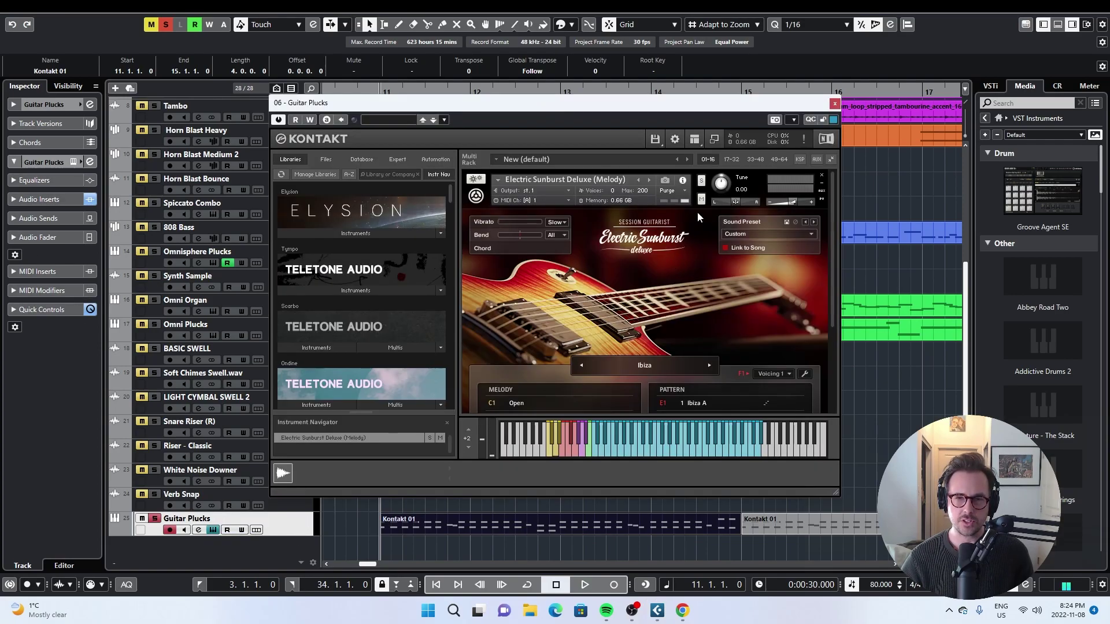
pyautogui.click(834, 103)
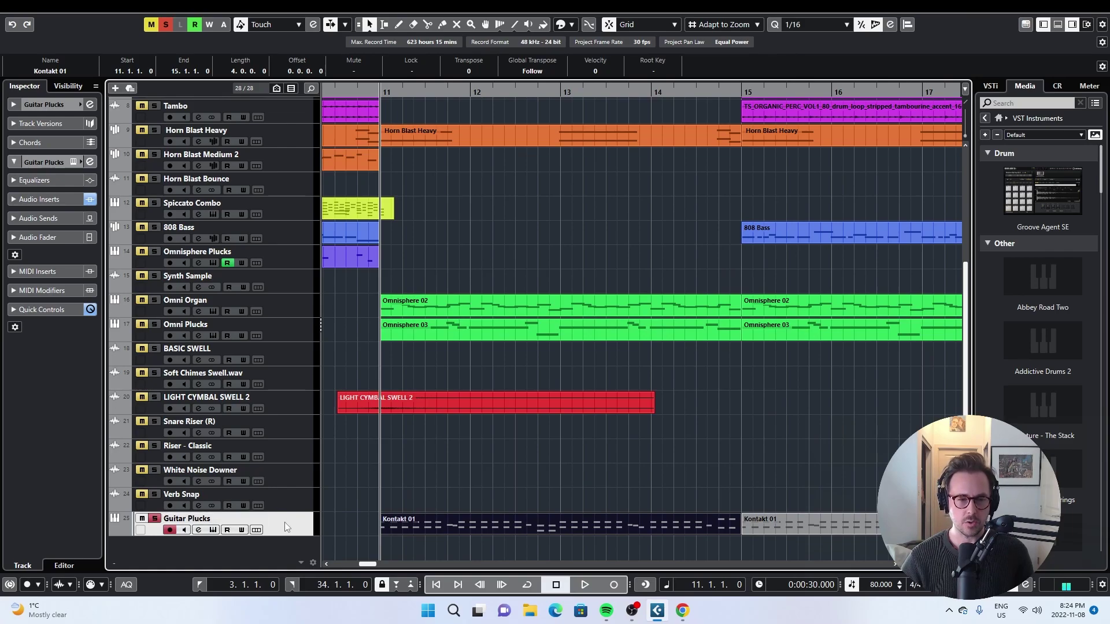
pyautogui.press('space')
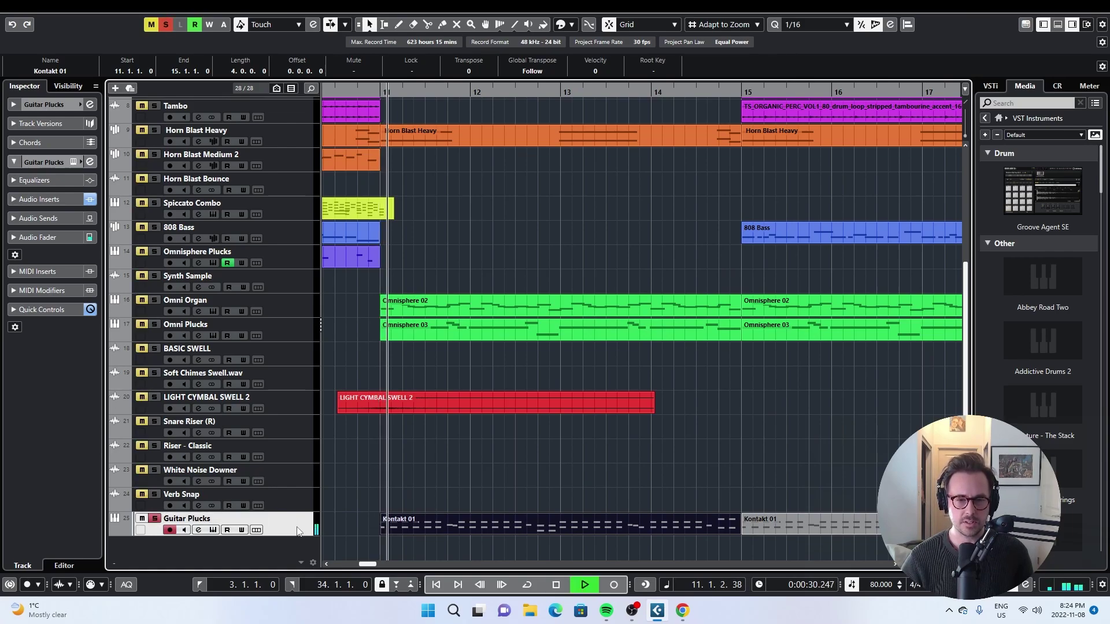
pyautogui.press('space')
# In the first Kontakt 01 clip, duplicate the G2 notes from bar 11 to mid-bar 12 down to D2 and play the result
pyautogui.doubleClick(518, 526)
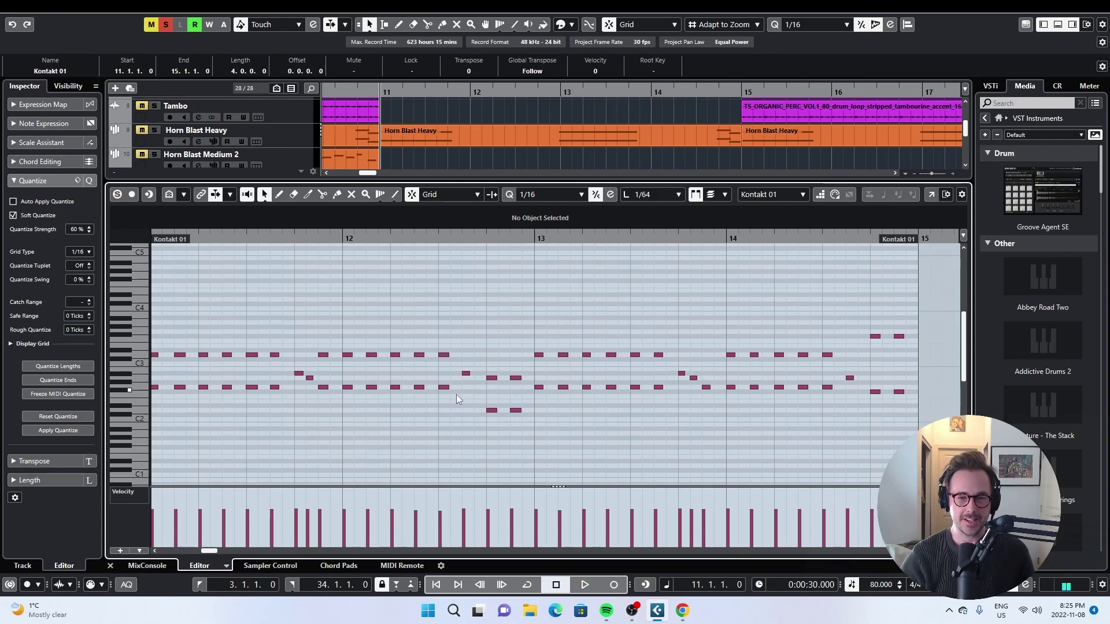
pyautogui.moveTo(456, 404); pyautogui.dragTo(152, 383)
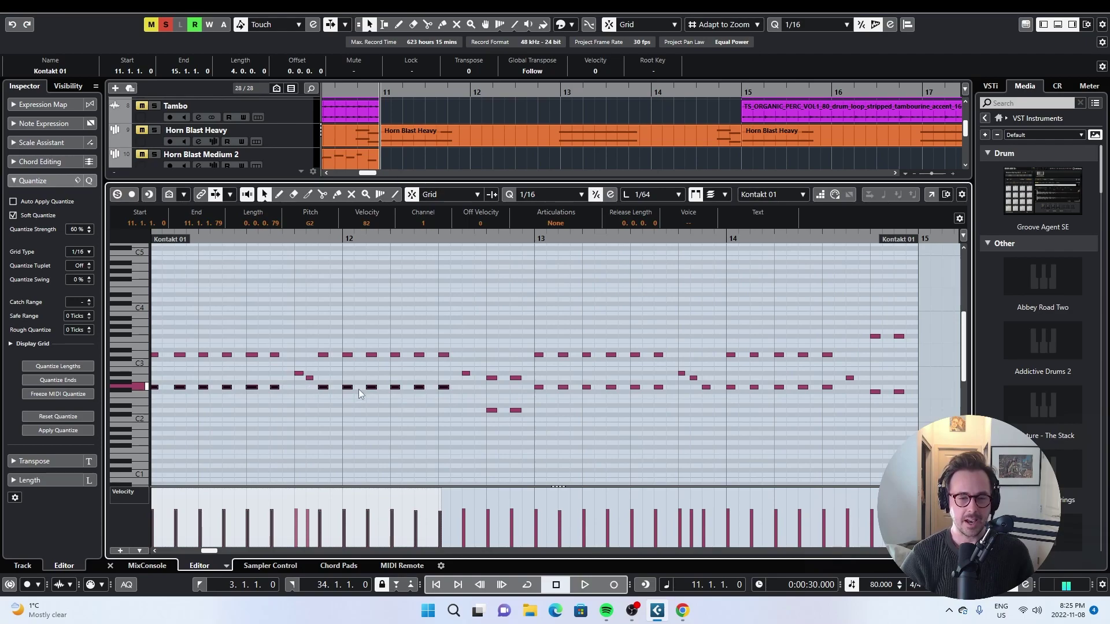
pyautogui.moveTo(349, 390); pyautogui.dragTo(352, 414)
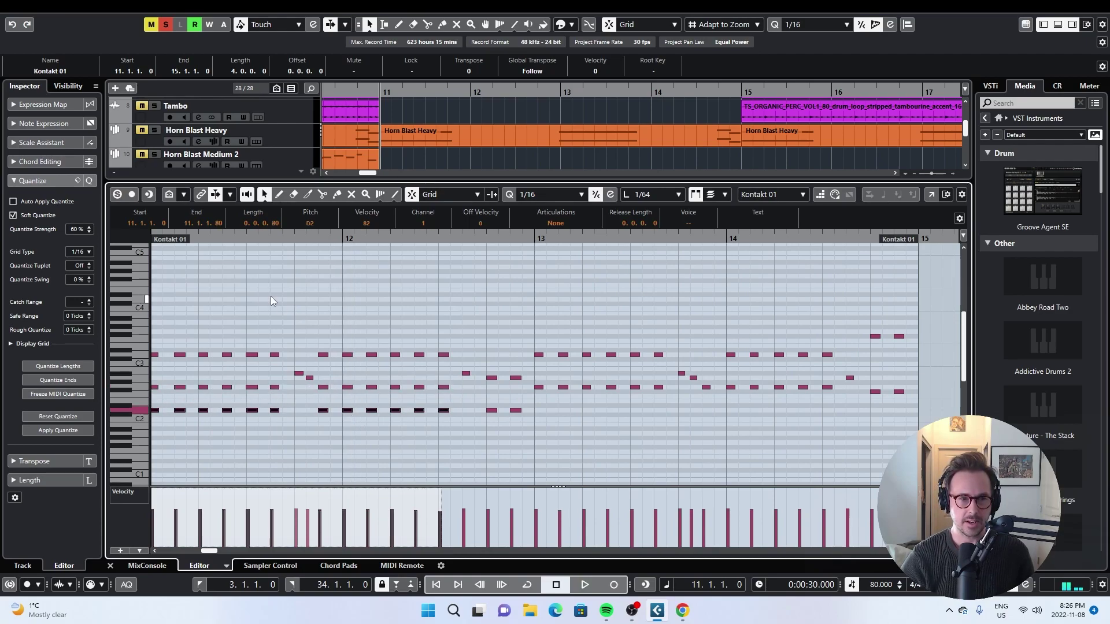
pyautogui.press('space')
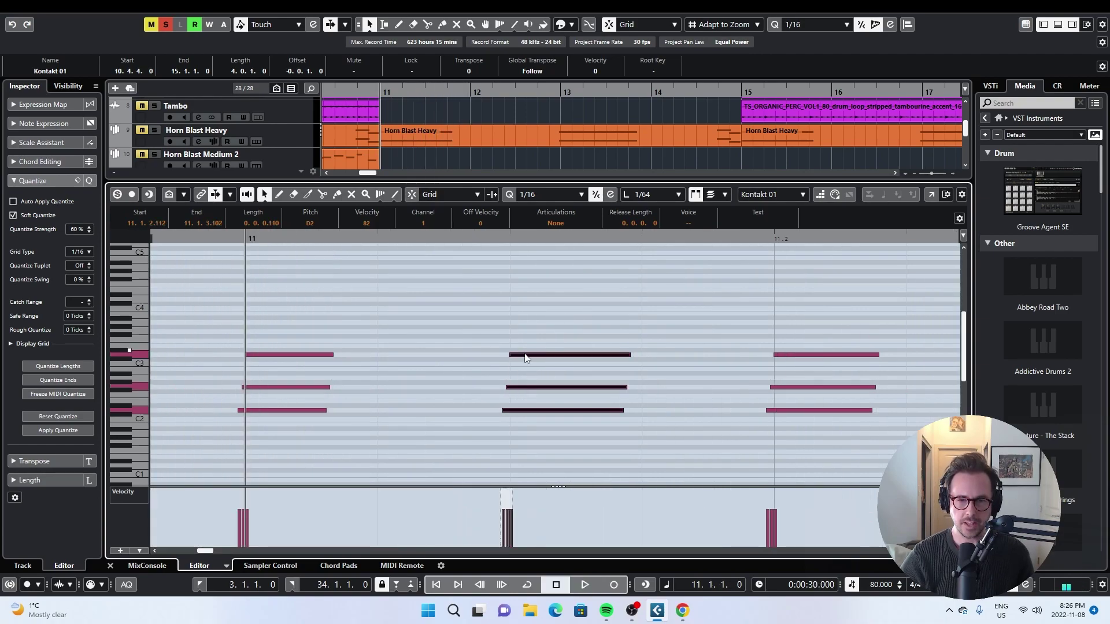
# Listen to the staggered Guitar Plucks chords from bar 11 and look over the channel faders in the MixConsole
pyautogui.press('g')
pyautogui.press('g')
pyautogui.press('space')
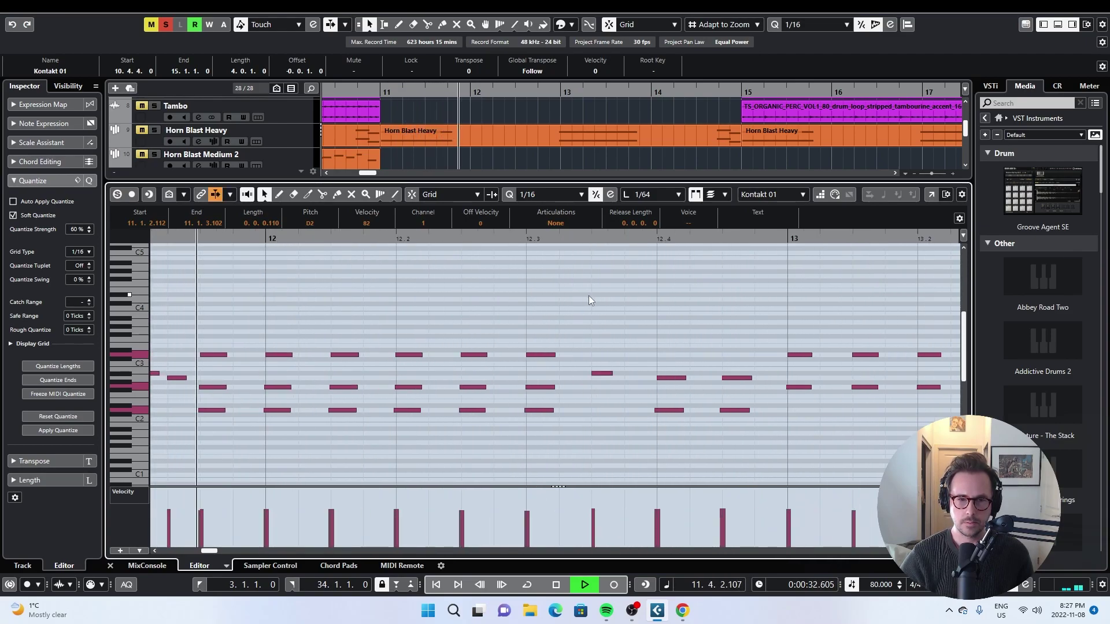
pyautogui.press('space')
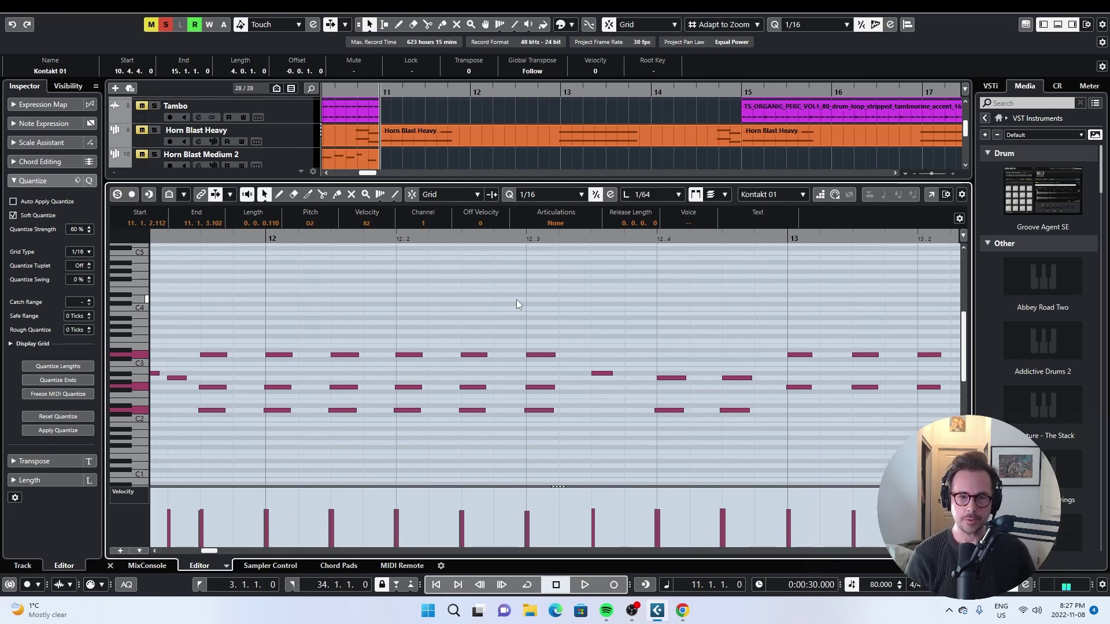
pyautogui.hotkey('alt', 'F3')
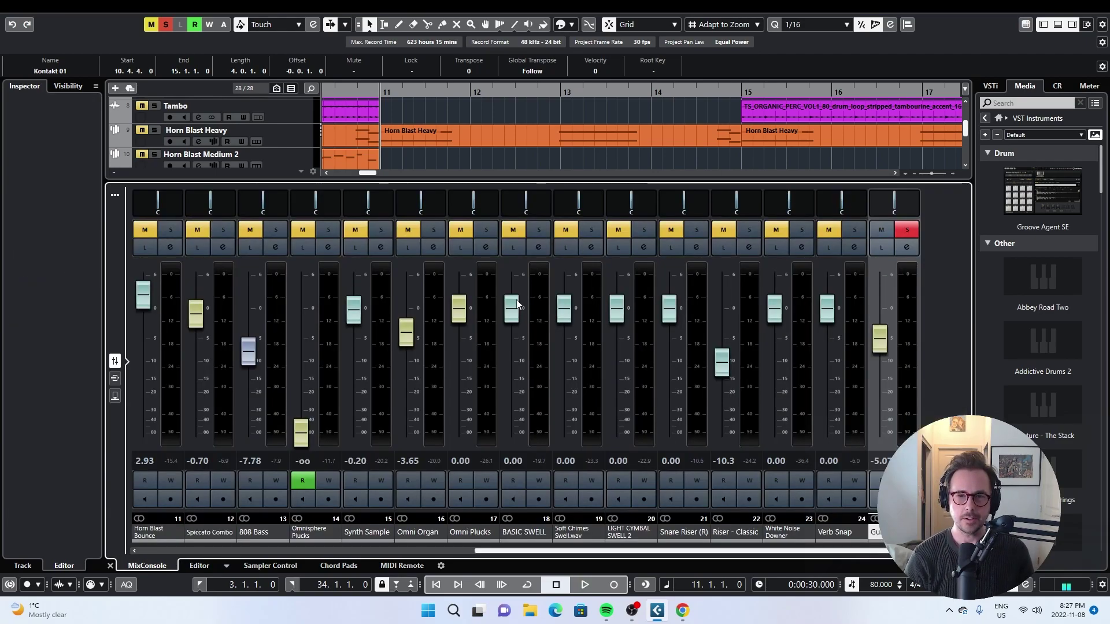
pyautogui.hotkey('alt', 'F3')
# Show the whole arrangement, clear all solos and mutes, and play every track together from bar 22
pyautogui.hotkey('shift', 'f')
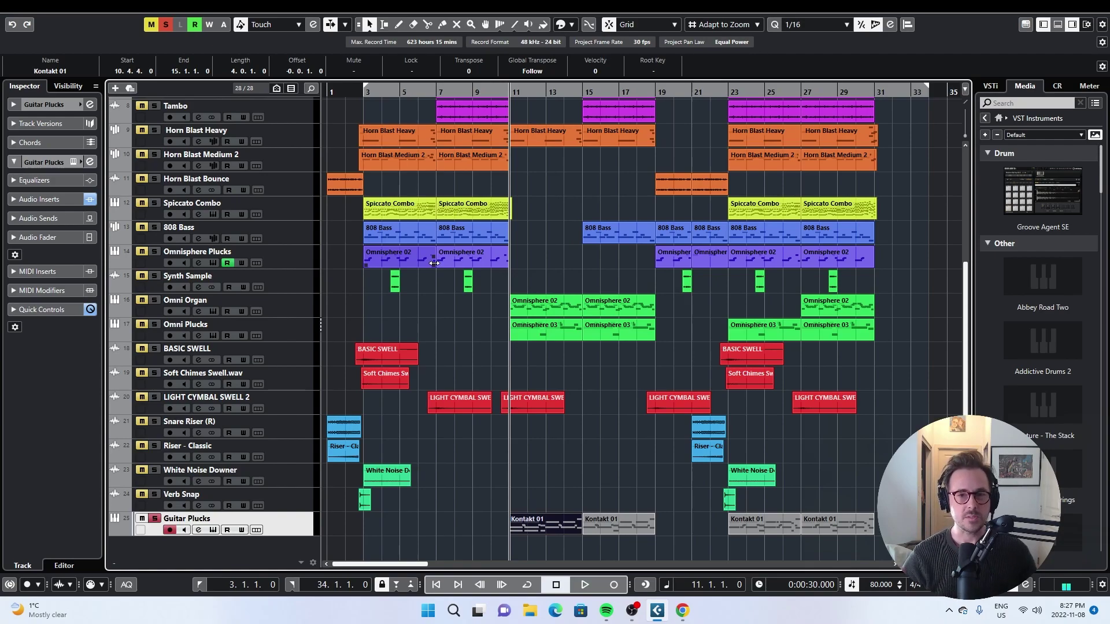
pyautogui.click(717, 96)
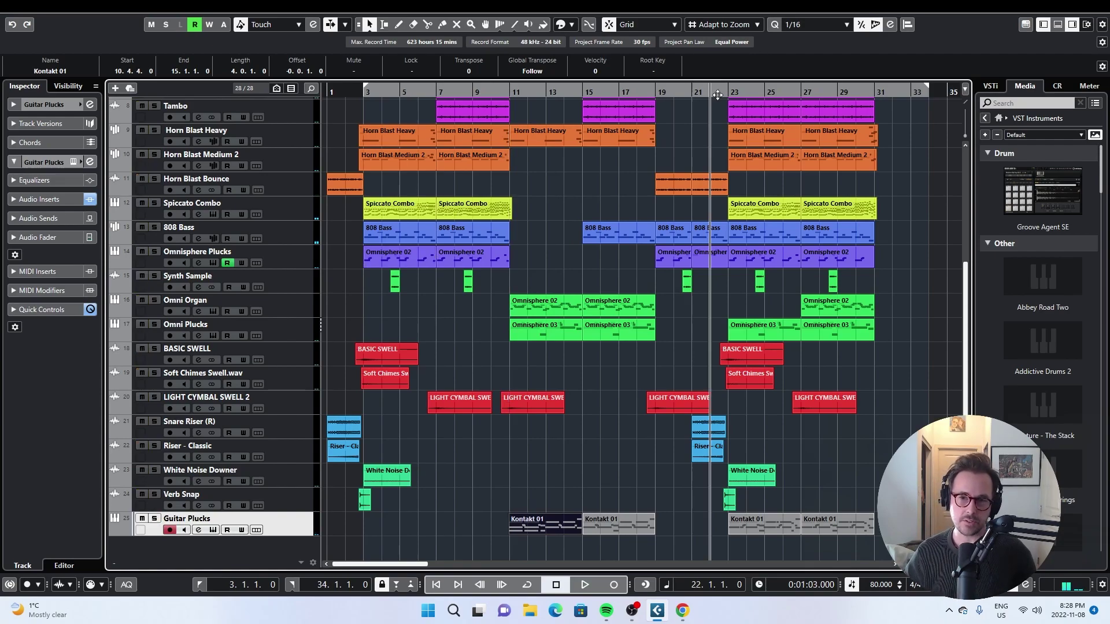
pyautogui.press('space')
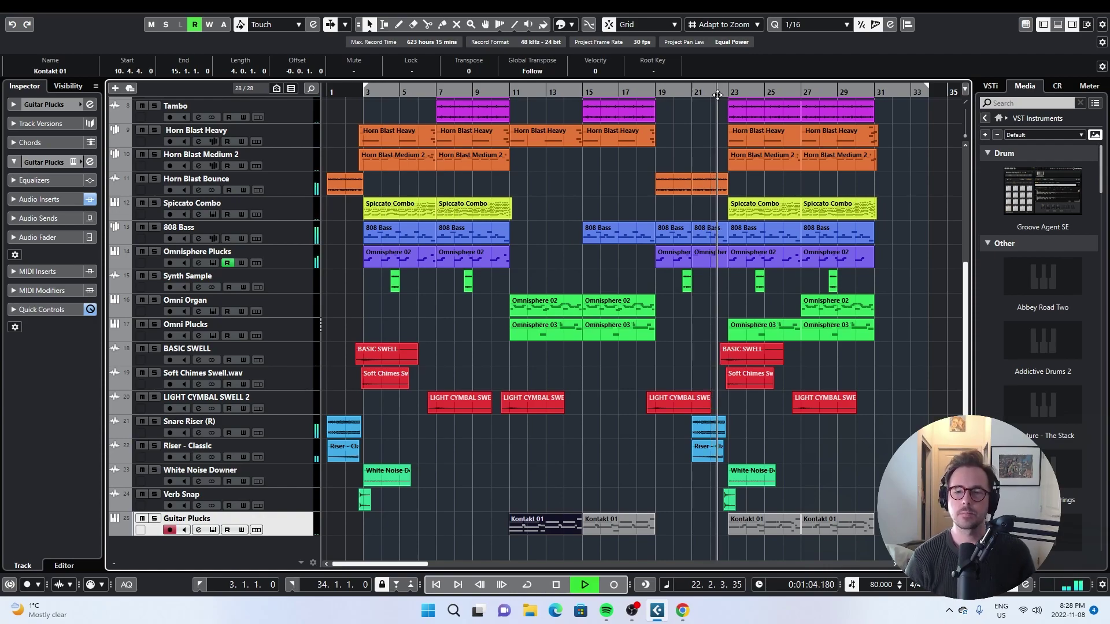